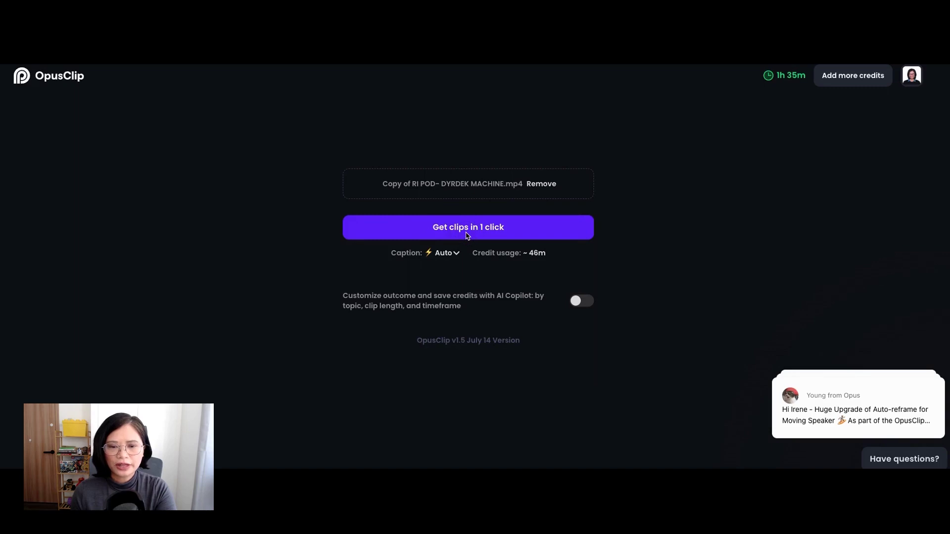
Step: Generate clips from Copy of RI POD- DYRDEK MACHINE.mp4 in one click and open the results from the clips-ready e-mail in Gmail
click(474, 230)
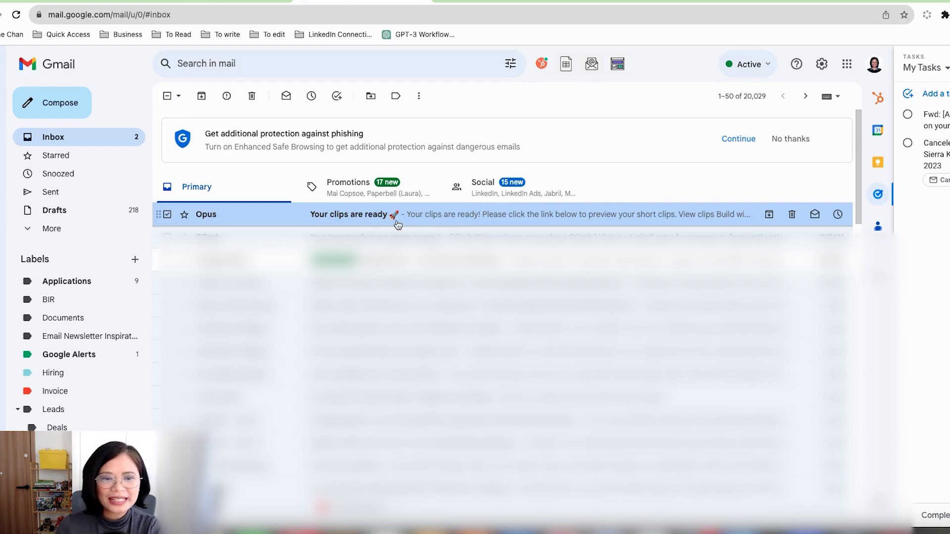
click(435, 218)
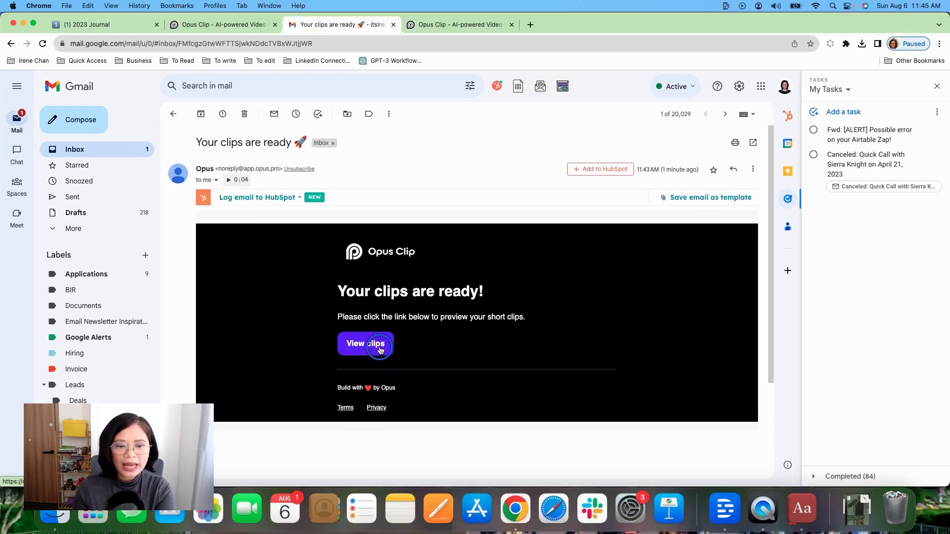
click(406, 367)
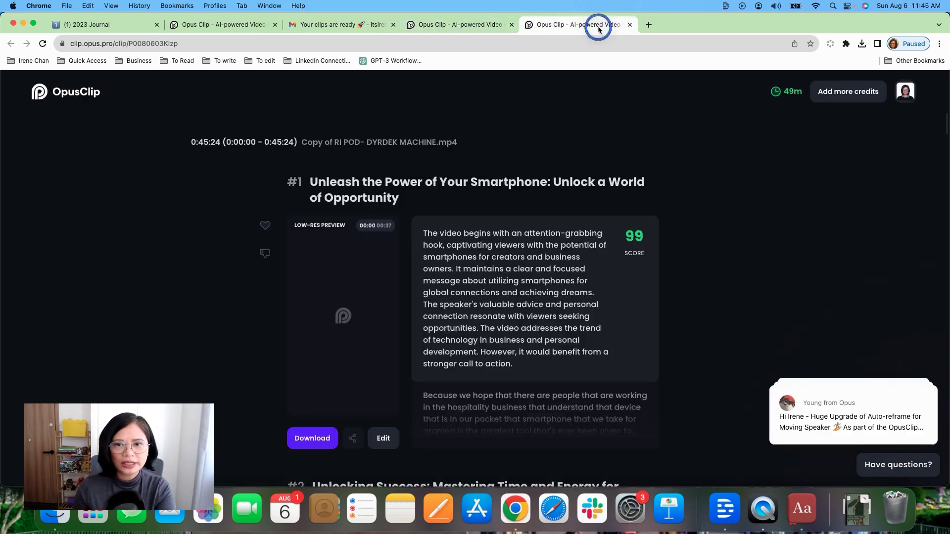
Step: Close the duplicate clips tab and look through the generated clips with their scores and descriptions
click(629, 24)
scroll(496, 228, down, 10)
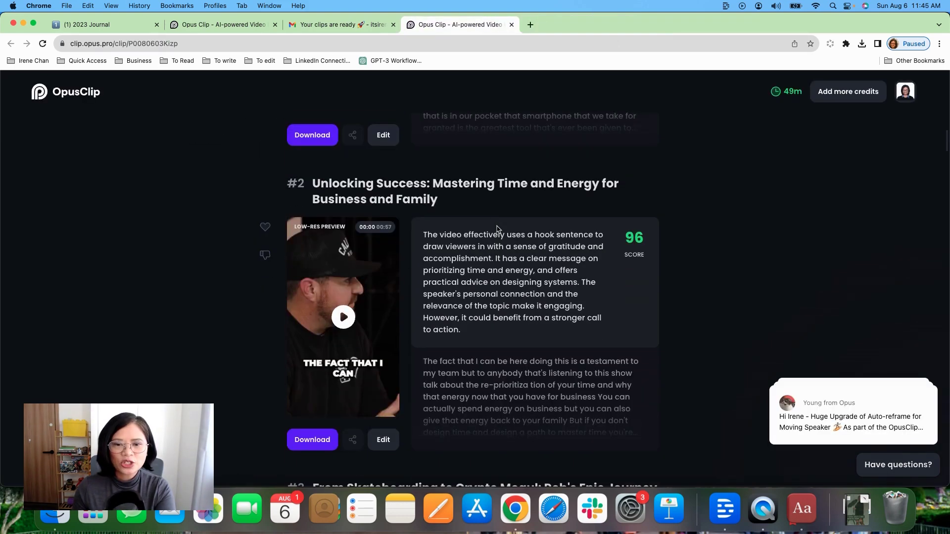
scroll(497, 228, up, 10)
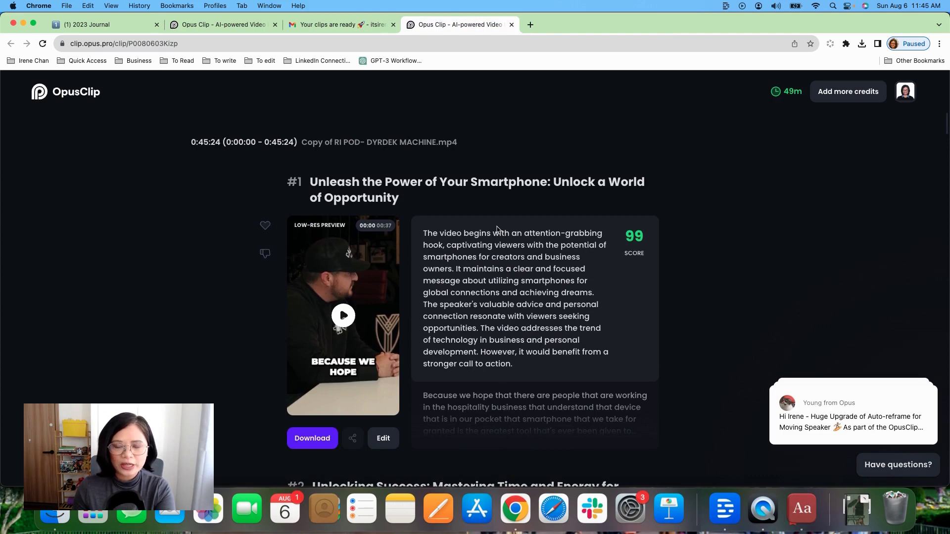
scroll(338, 253, down, 3)
mouse_move(642, 152)
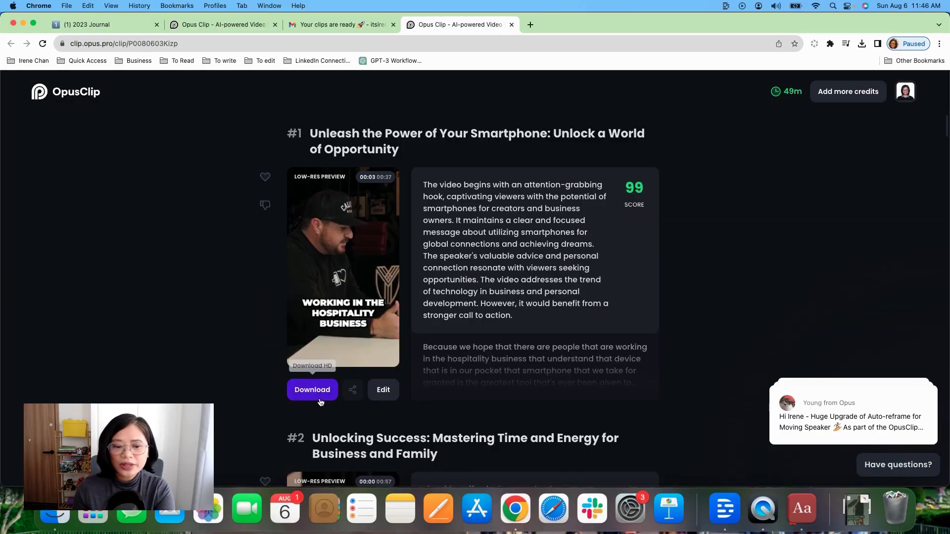
Step: Open clip #1 for editing and trim its transcript to start at "What kind of advice" and end after "can come true"
click(384, 390)
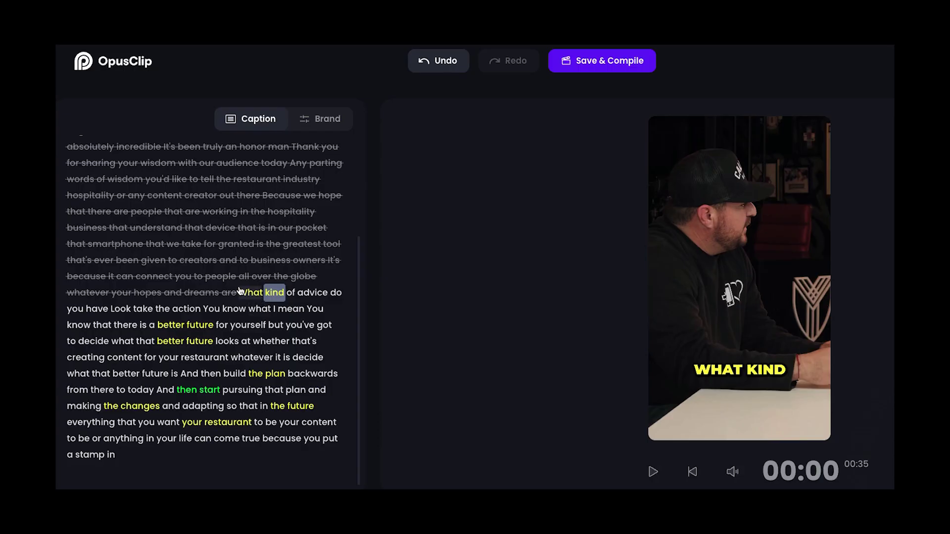
click(239, 291)
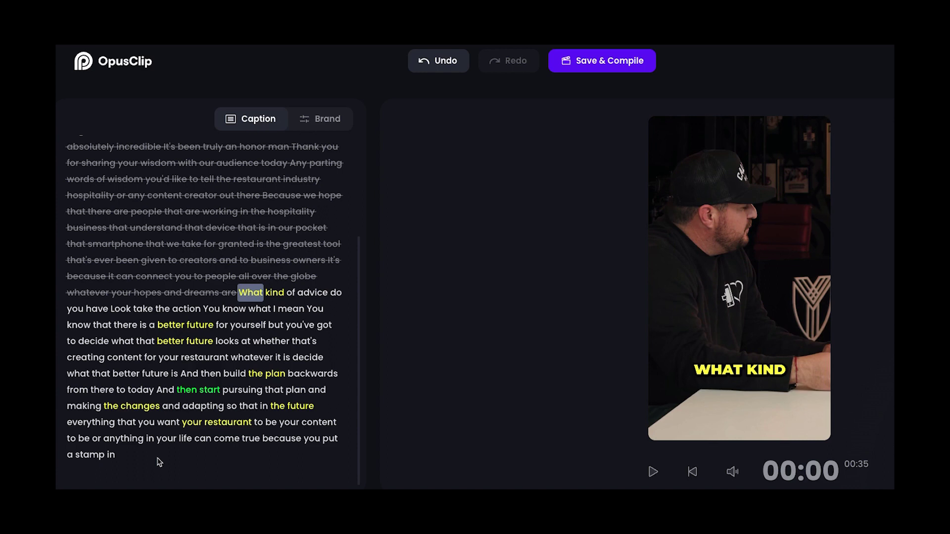
click(251, 438)
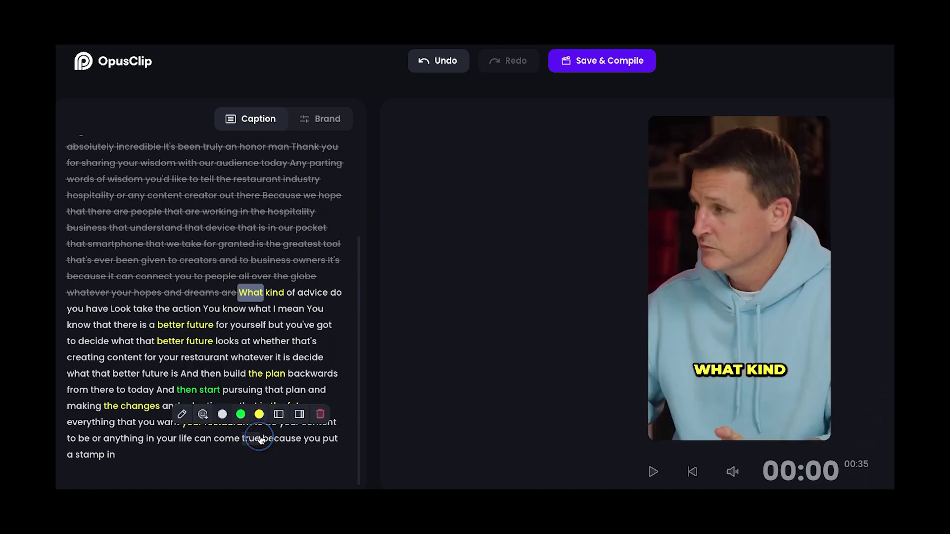
click(298, 418)
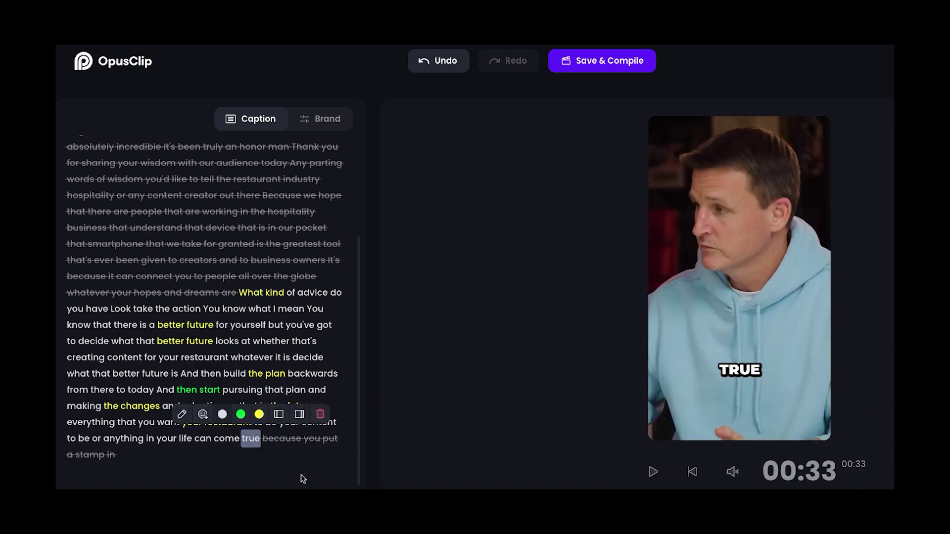
Step: Play the trimmed clip's preview from its start and pause it at about 13 seconds
key(space)
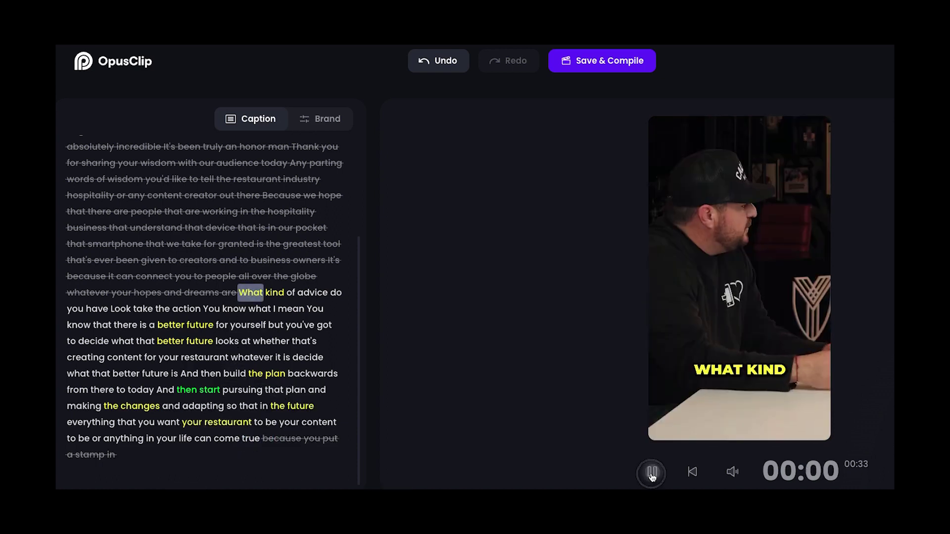
mouse_move(267, 362)
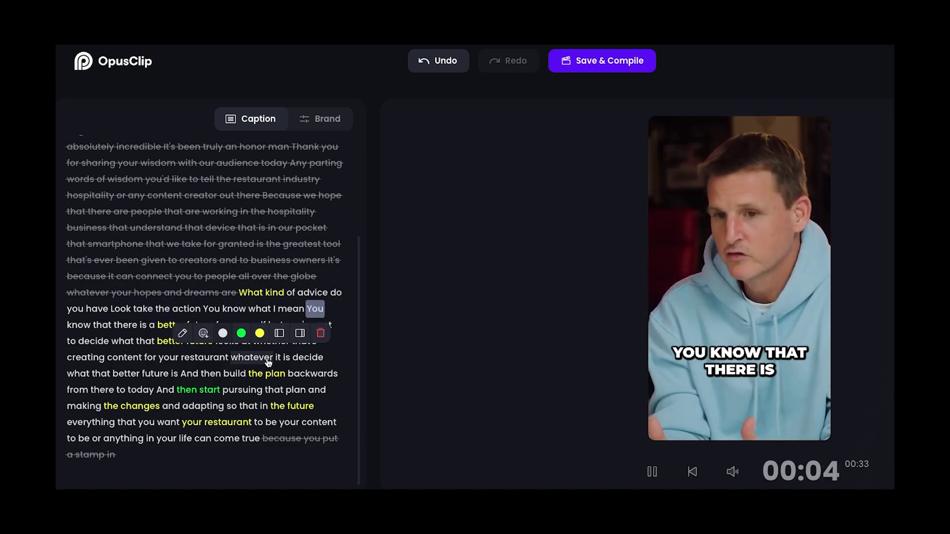
mouse_move(259, 389)
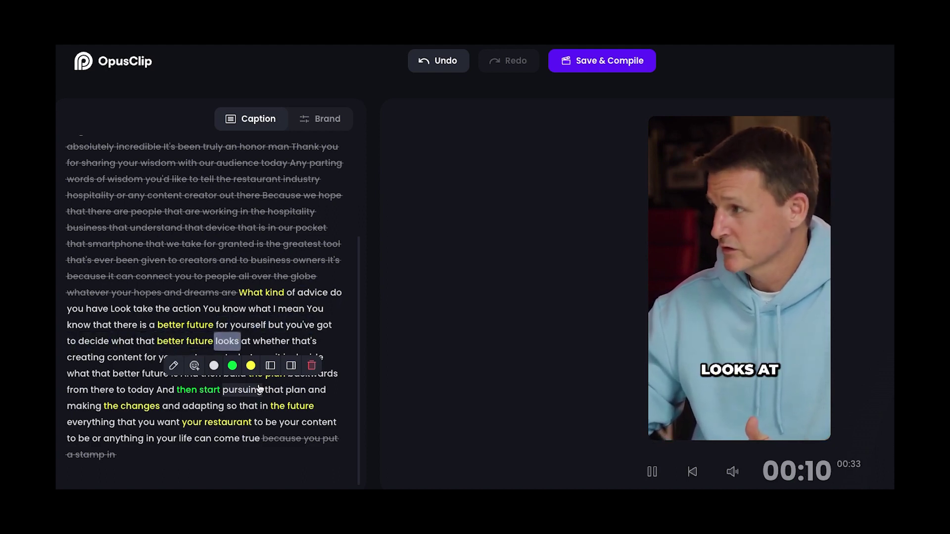
click(650, 472)
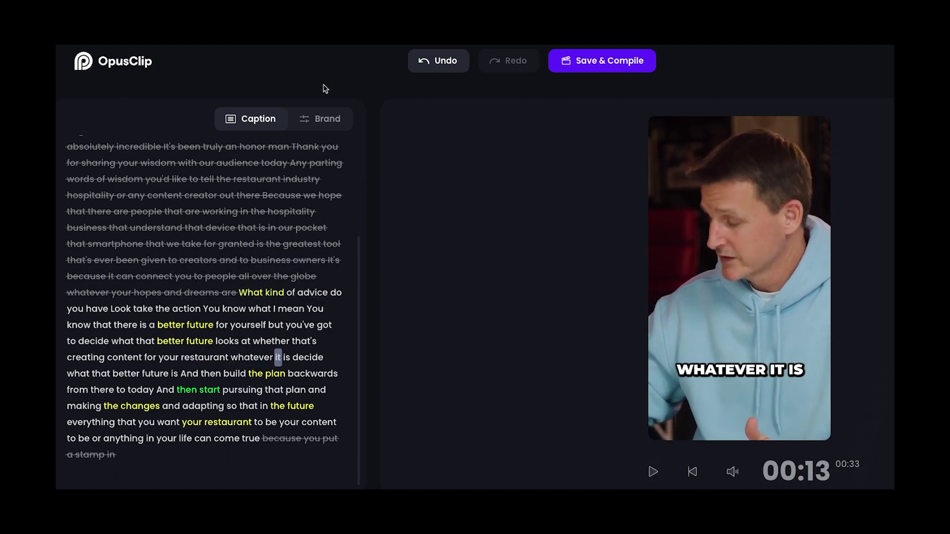
Step: Review the clip's brand settings, covering auto caption, caption position, screen overlay, font, font colour, stroke, shadow and keyword highlighter
click(324, 120)
scroll(250, 297, up, 3)
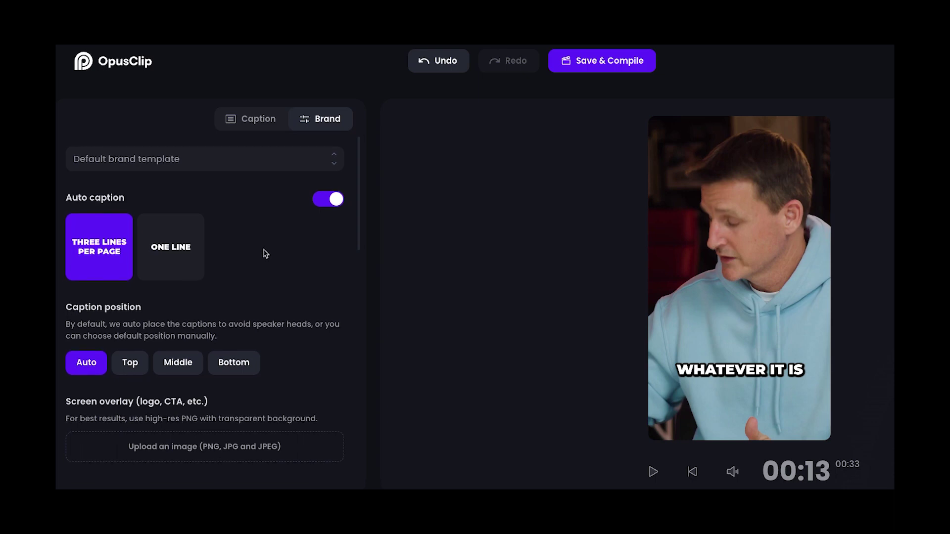
scroll(265, 253, down, 1)
scroll(266, 253, down, 4)
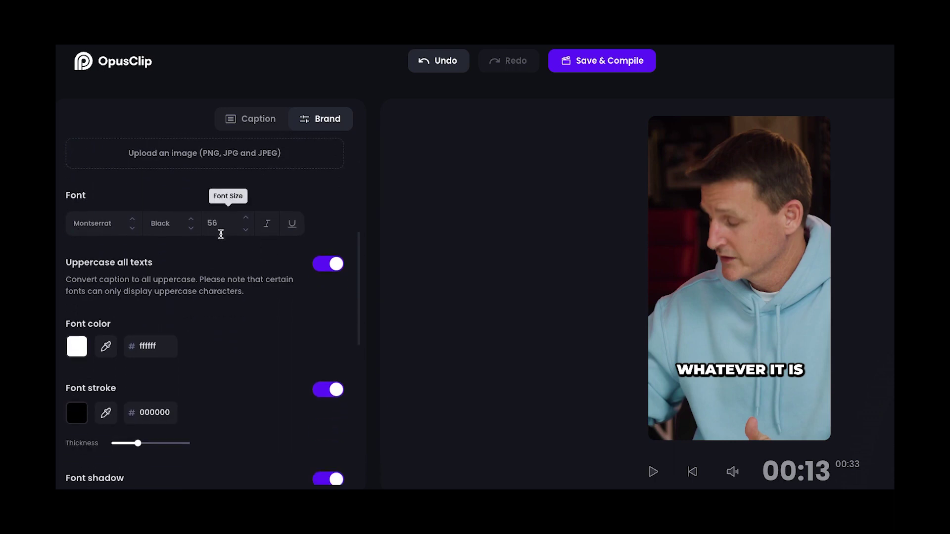
scroll(223, 256, down, 1)
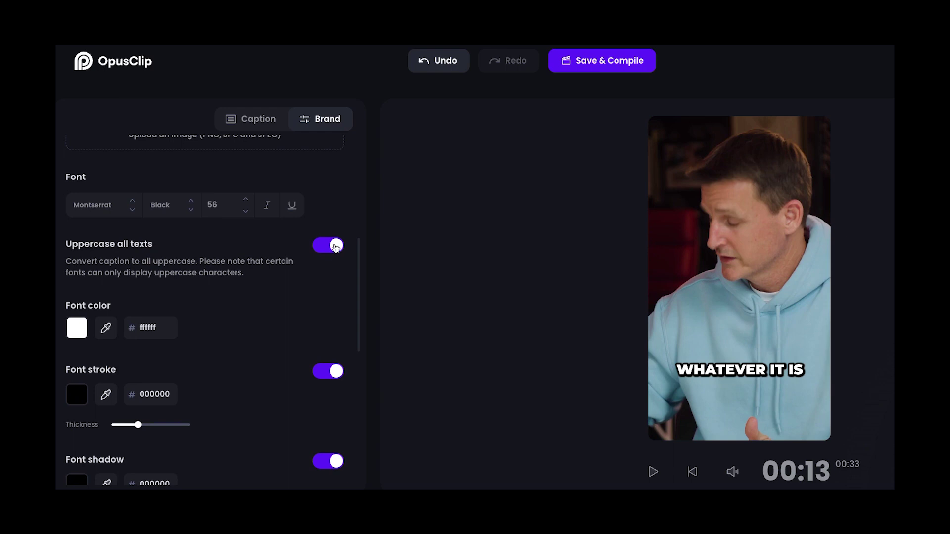
scroll(263, 303, up, 2)
scroll(263, 303, down, 4)
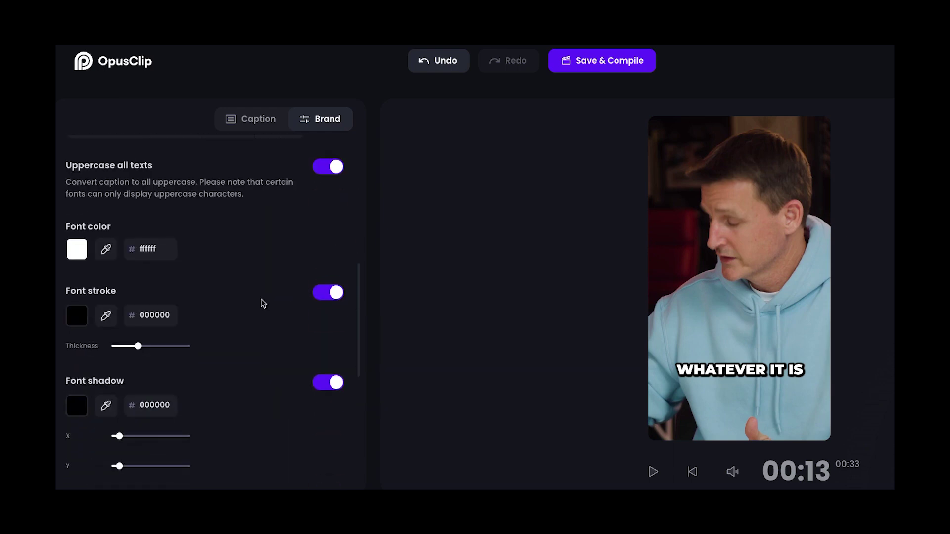
click(75, 250)
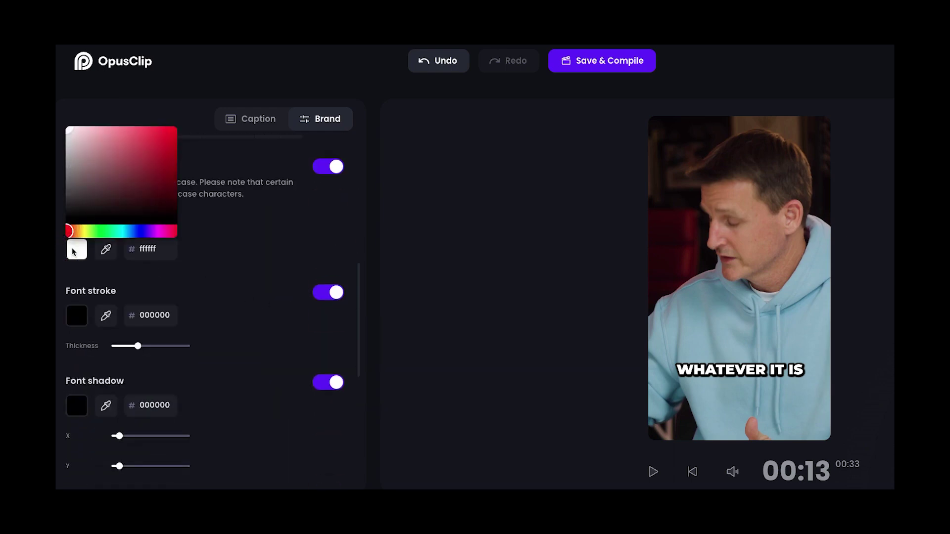
click(216, 252)
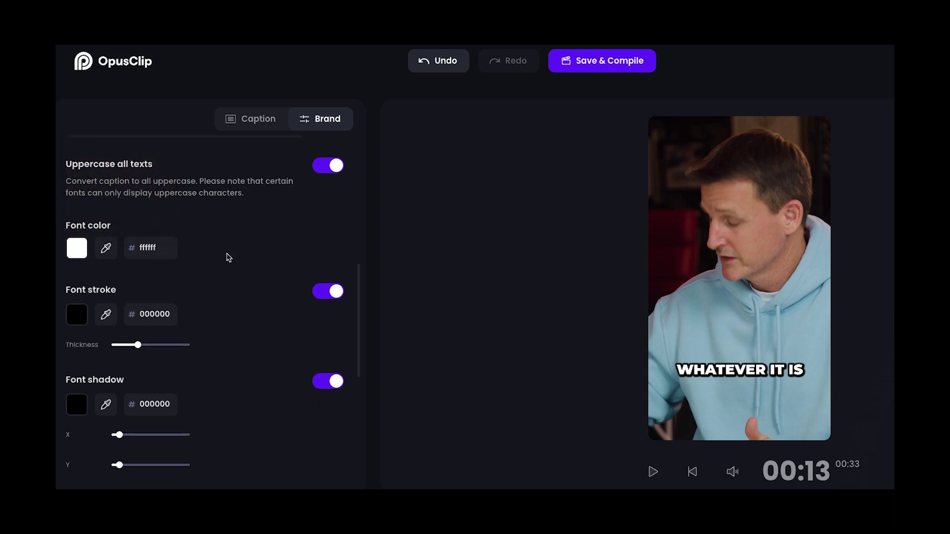
scroll(227, 256, down, 1)
scroll(229, 258, down, 1)
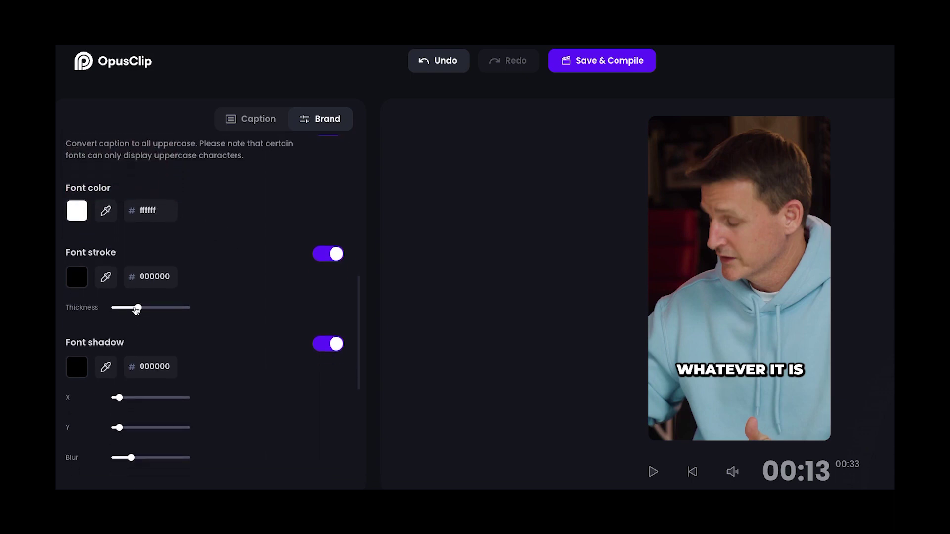
scroll(210, 330, down, 4)
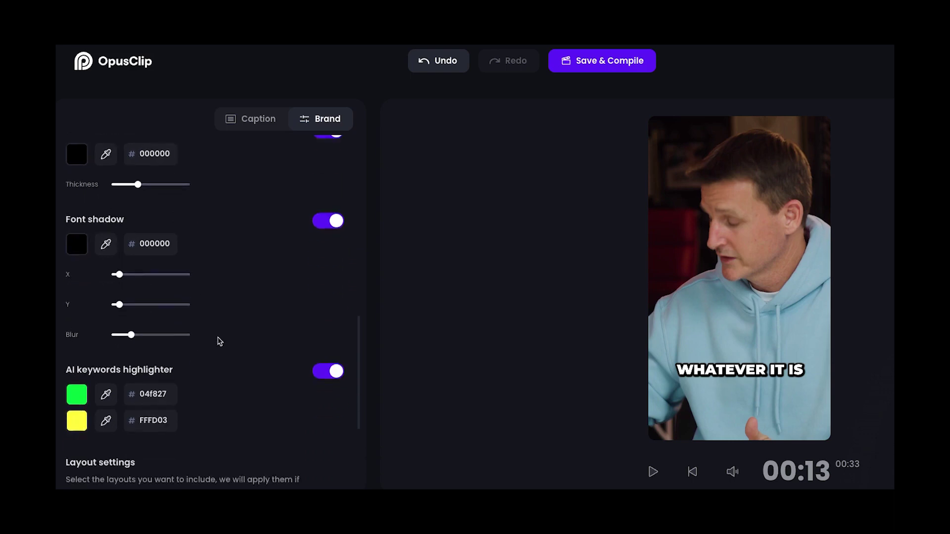
scroll(218, 339, up, 5)
scroll(220, 341, up, 5)
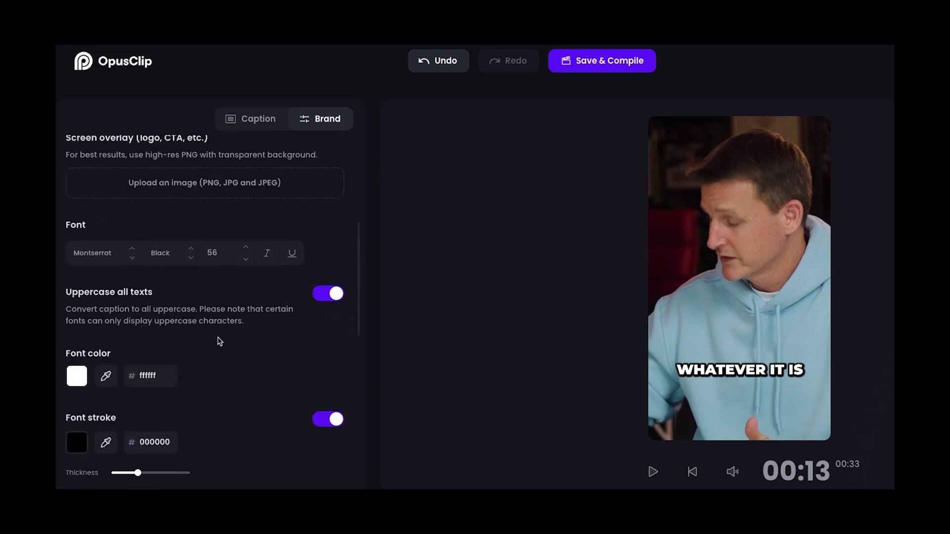
scroll(219, 341, up, 9)
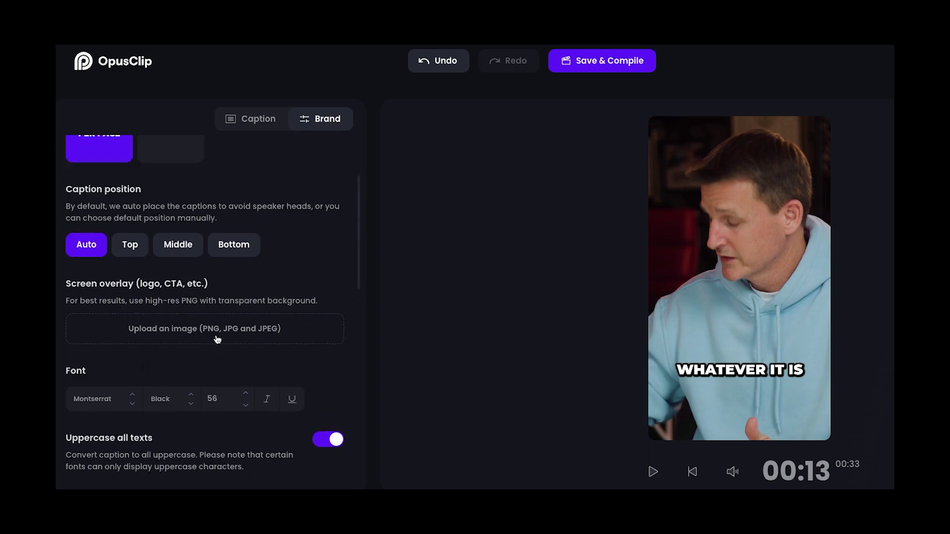
scroll(218, 339, up, 2)
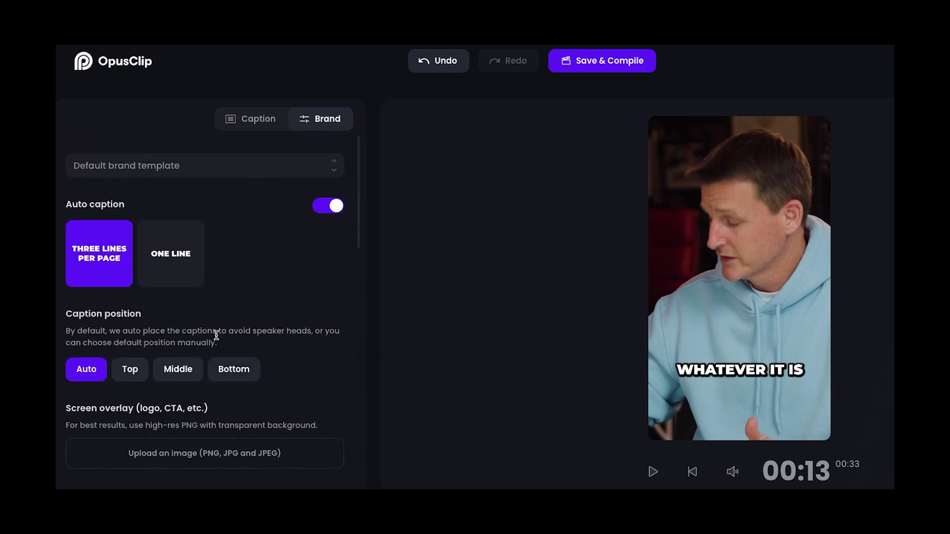
Step: Try the One line auto caption style and return to Three lines per page
click(171, 269)
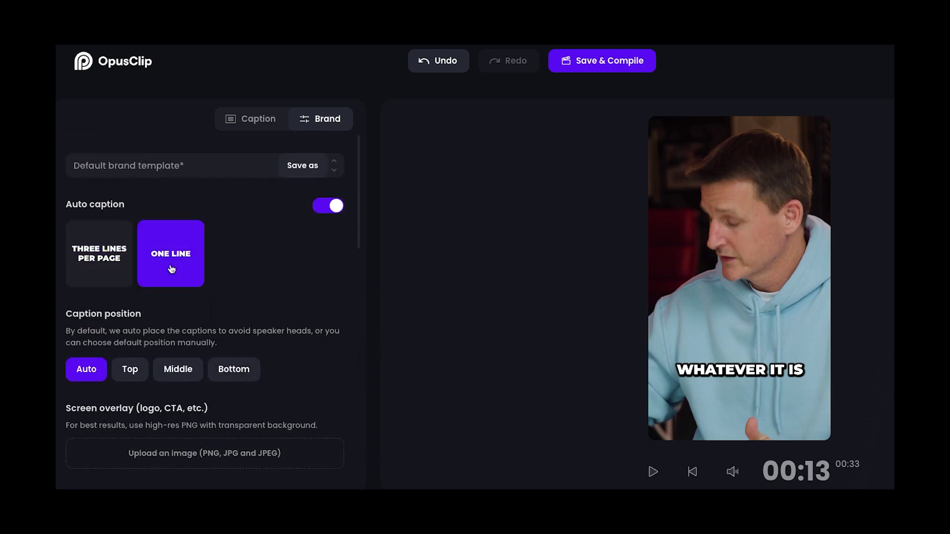
click(105, 258)
click(152, 253)
click(121, 264)
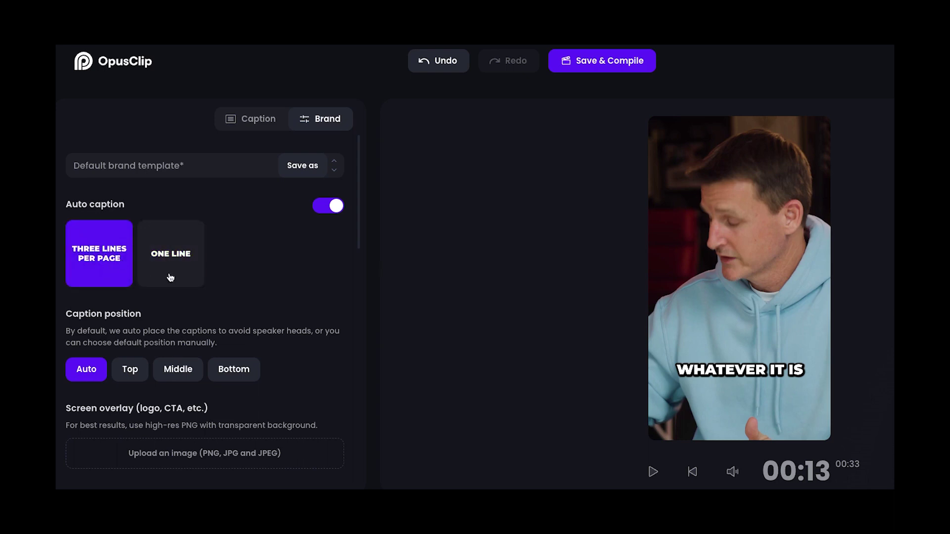
Step: Try the Top, Bottom and Middle caption positions and return to Auto
scroll(234, 290, down, 1)
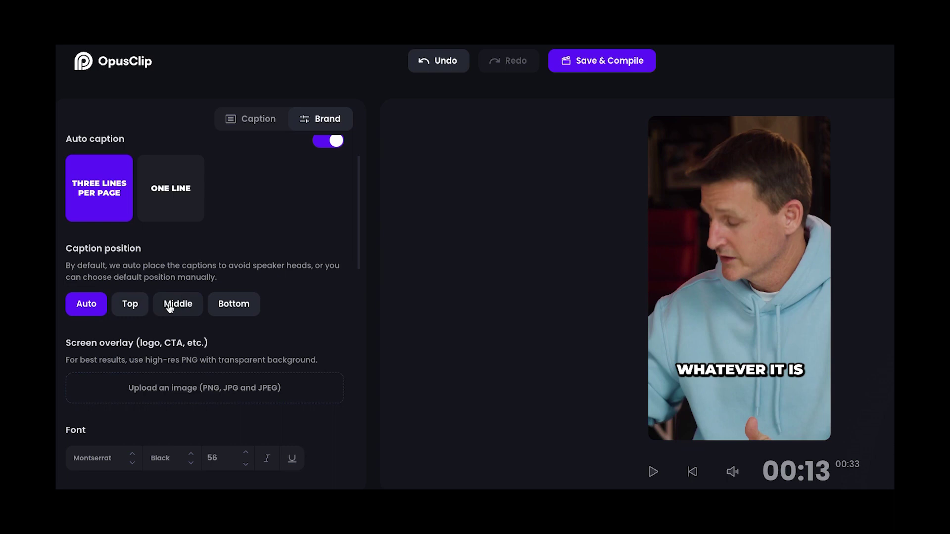
click(141, 308)
click(216, 310)
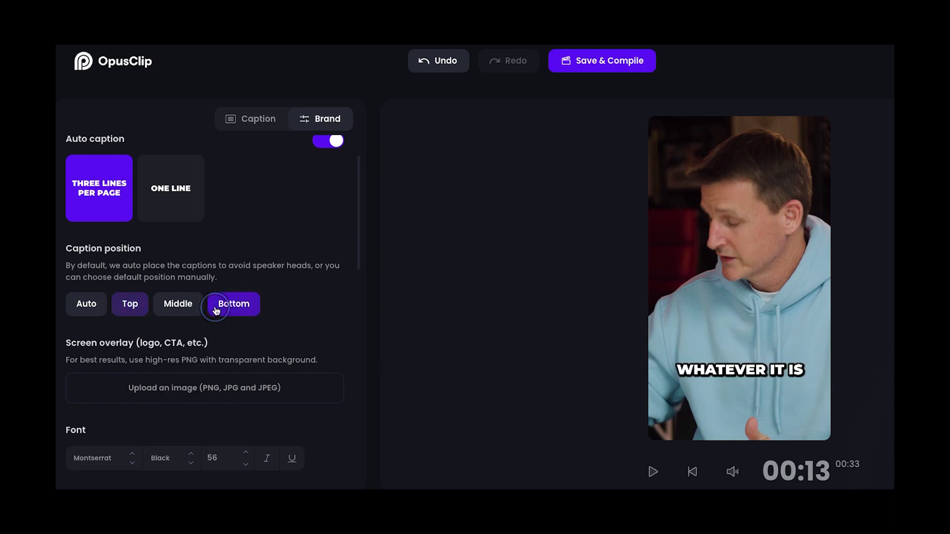
click(177, 308)
click(86, 304)
Step: Open the image upload for the screen overlay and close it without choosing a file
scroll(250, 322, down, 1)
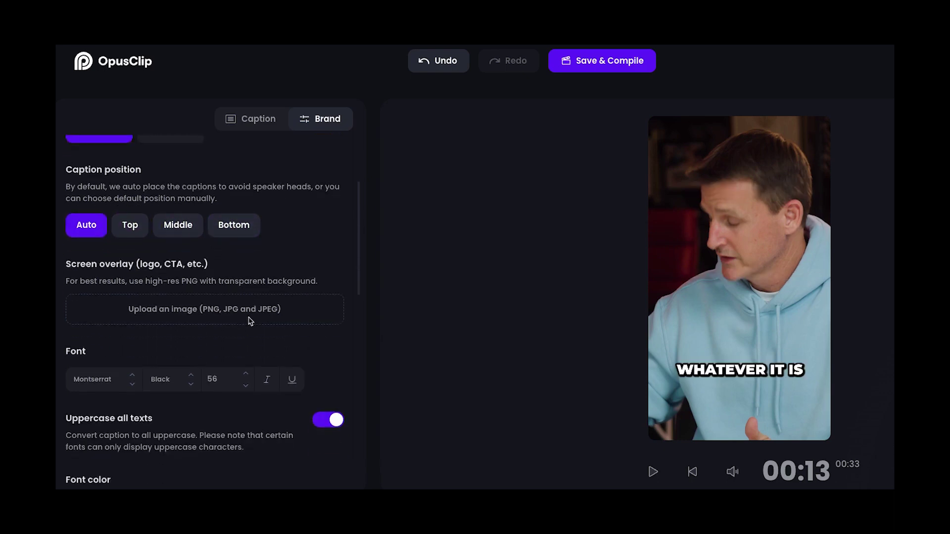
click(221, 305)
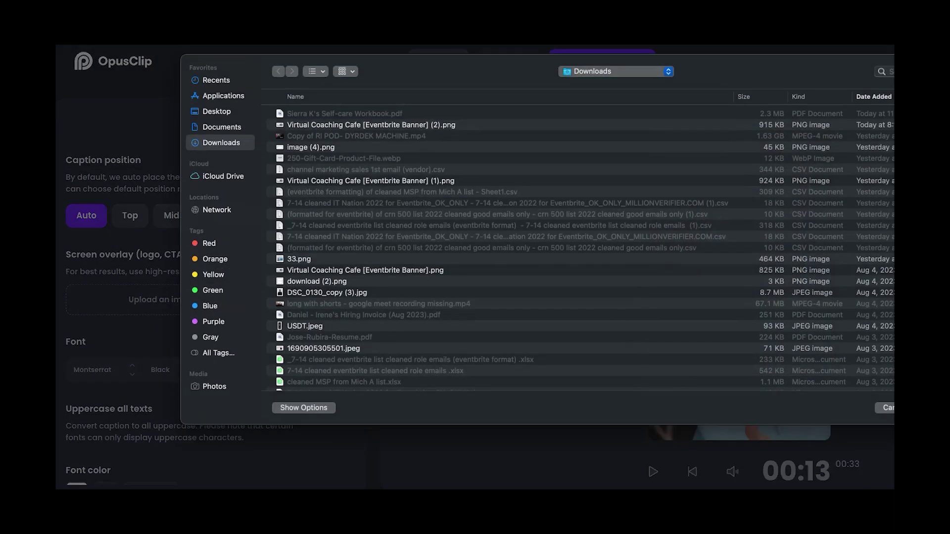
key(Escape)
Step: Include the Fit layout in the layout settings and exclude Fill
scroll(246, 296, down, 1)
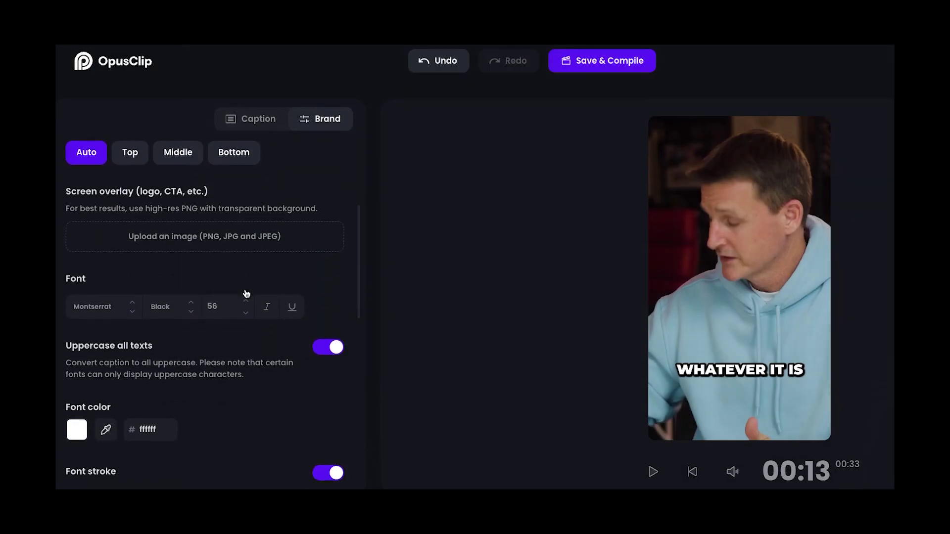
scroll(245, 294, down, 10)
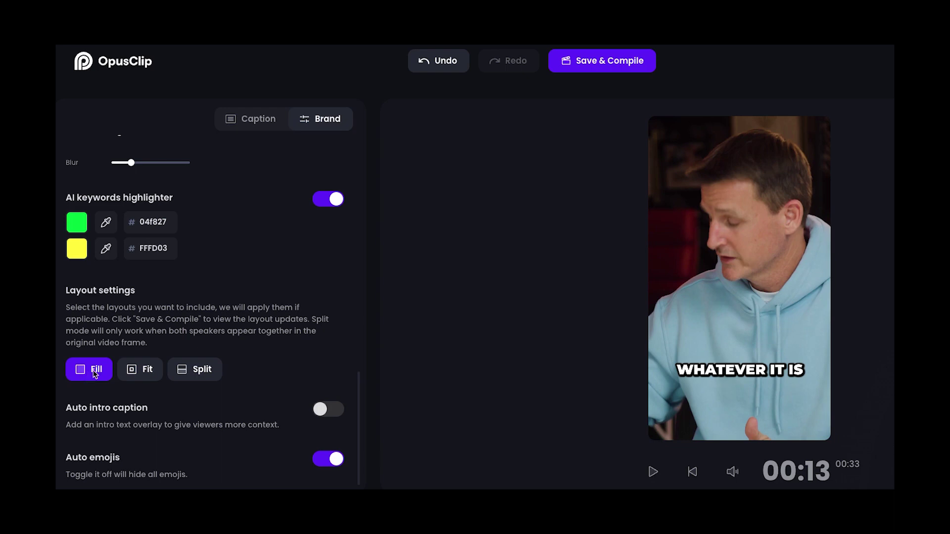
click(142, 372)
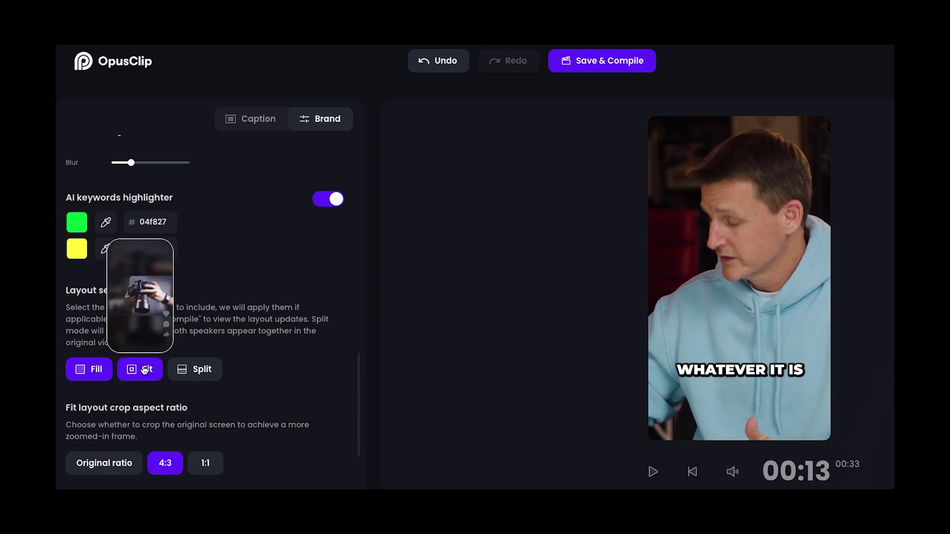
click(137, 373)
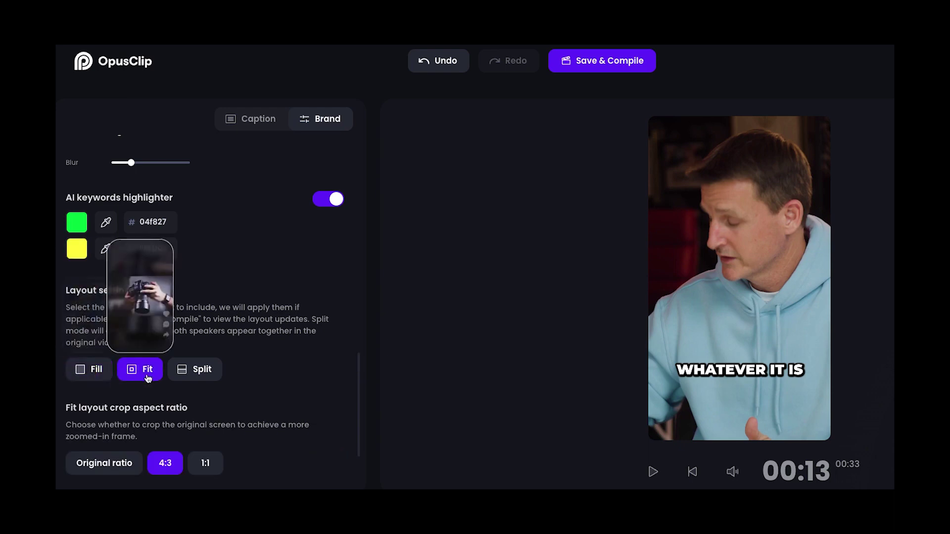
Step: Try the Split layout, then include only the Fill layout in the layout settings
click(211, 375)
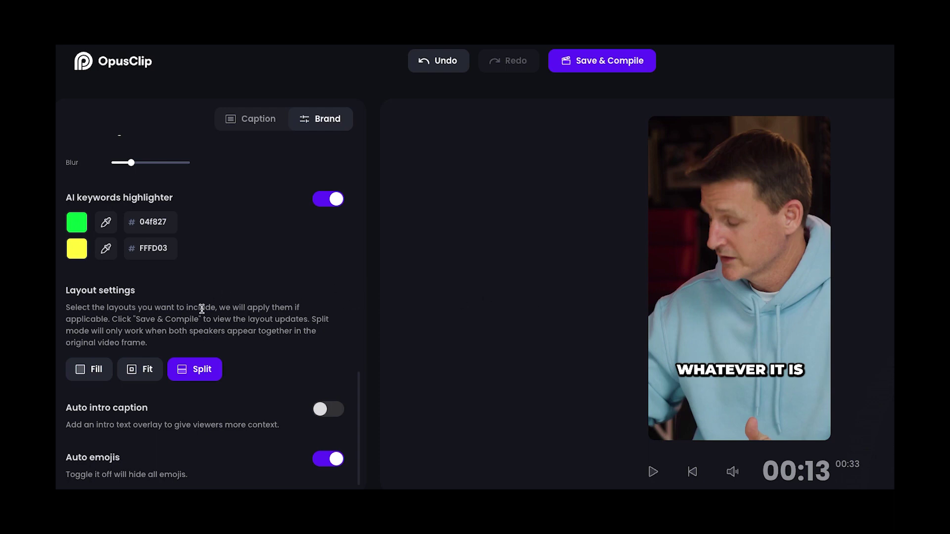
click(98, 369)
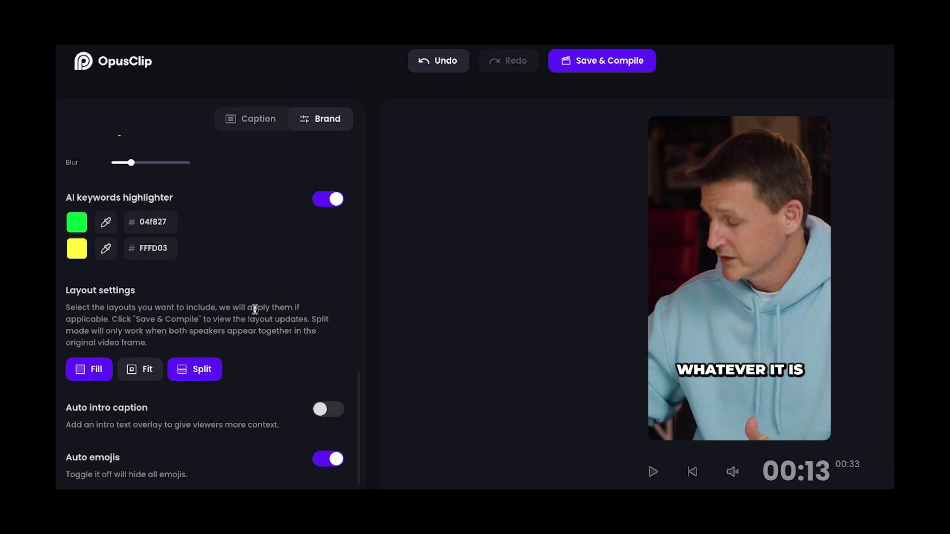
click(201, 370)
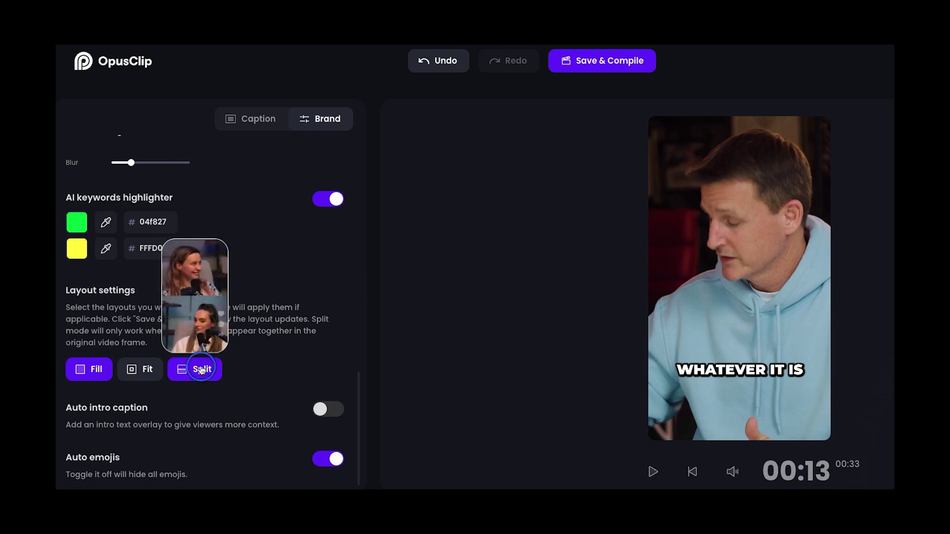
Step: Turn on Auto intro caption, keep Auto emojis on, and save and compile the clip
click(324, 411)
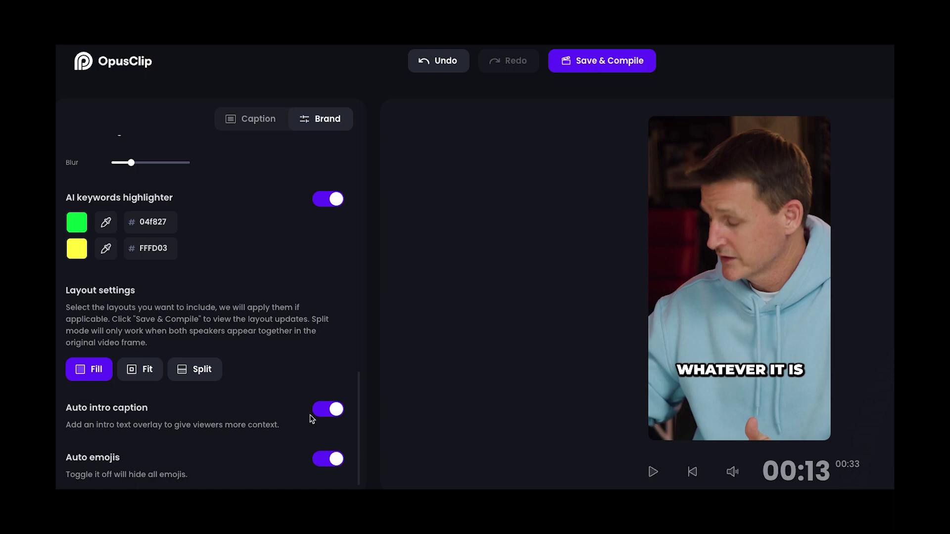
click(333, 462)
scroll(322, 431, up, 10)
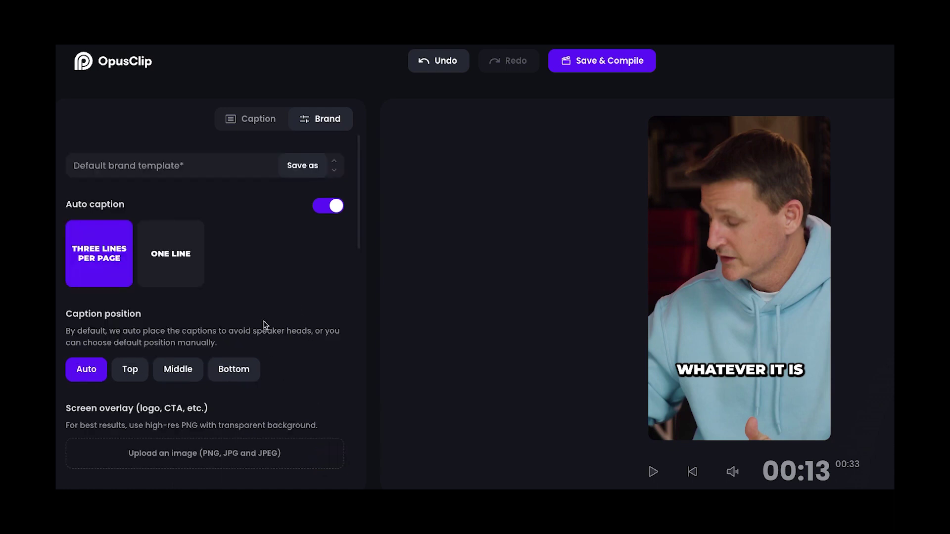
scroll(263, 325, down, 4)
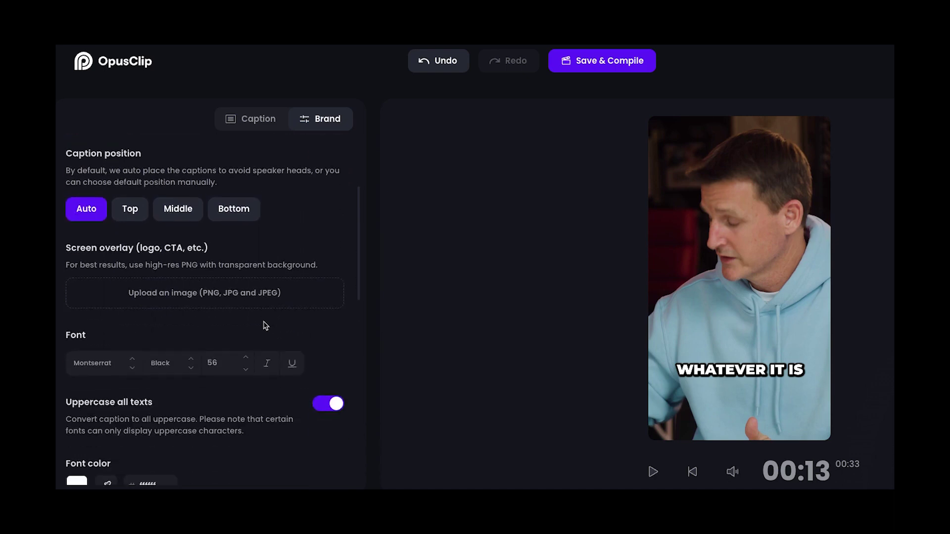
scroll(265, 325, down, 5)
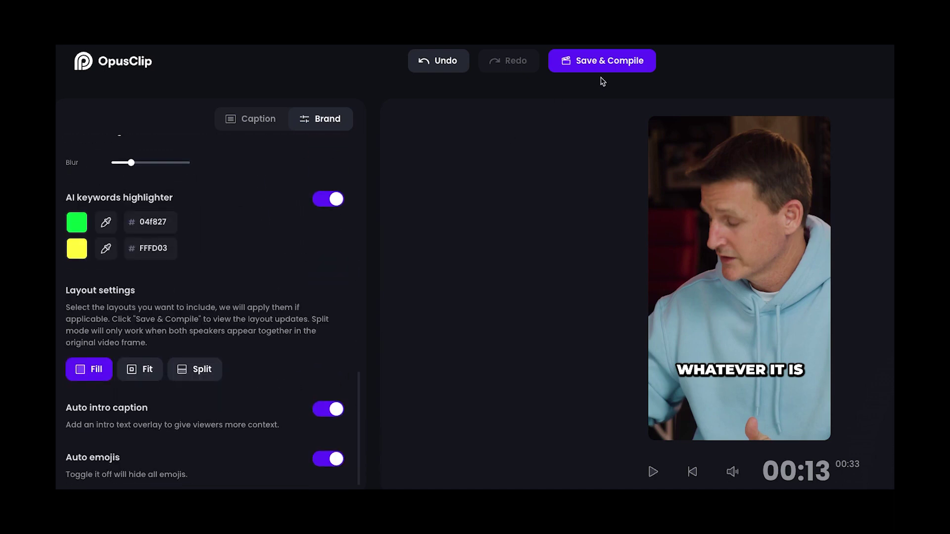
click(615, 65)
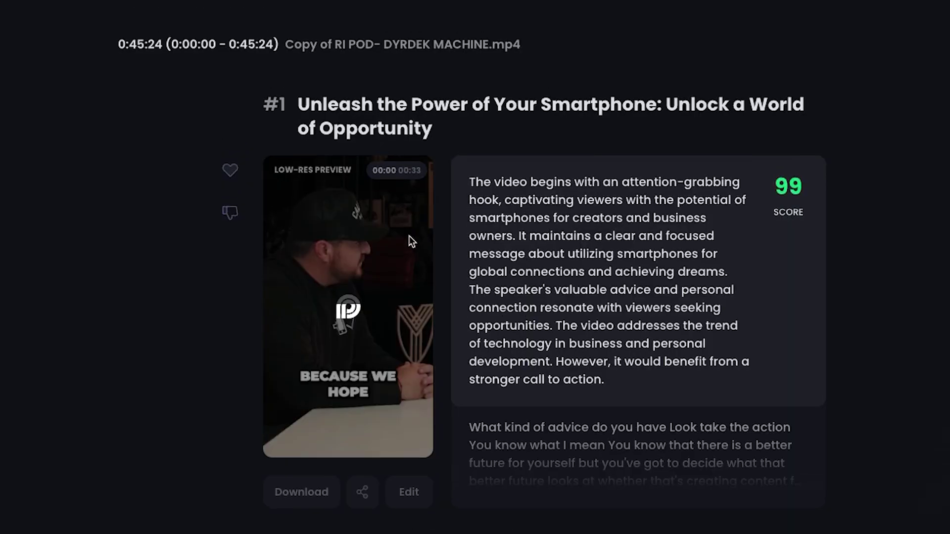
Step: Look through the list of generated clips, examining their titles, previews, scores and descriptions
scroll(477, 248, down, 6)
scroll(481, 248, down, 3)
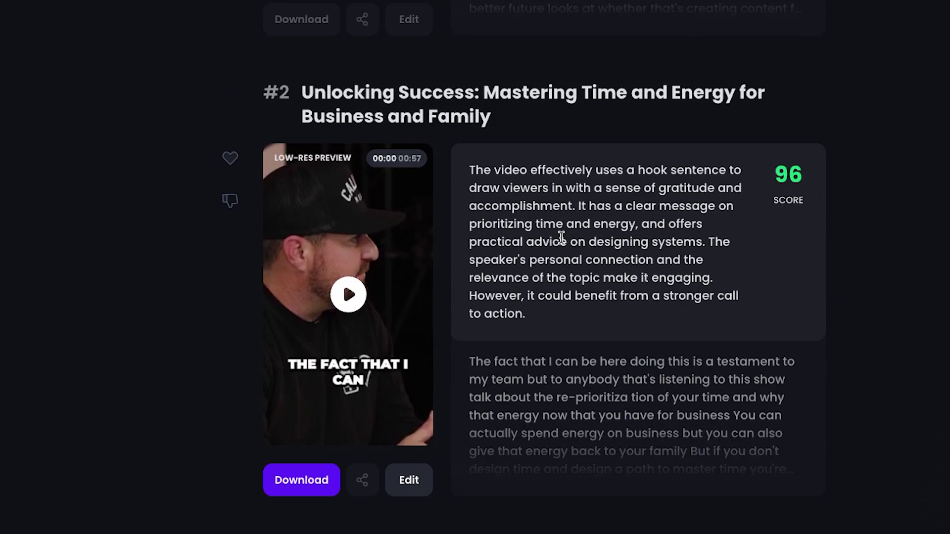
scroll(561, 238, up, 7)
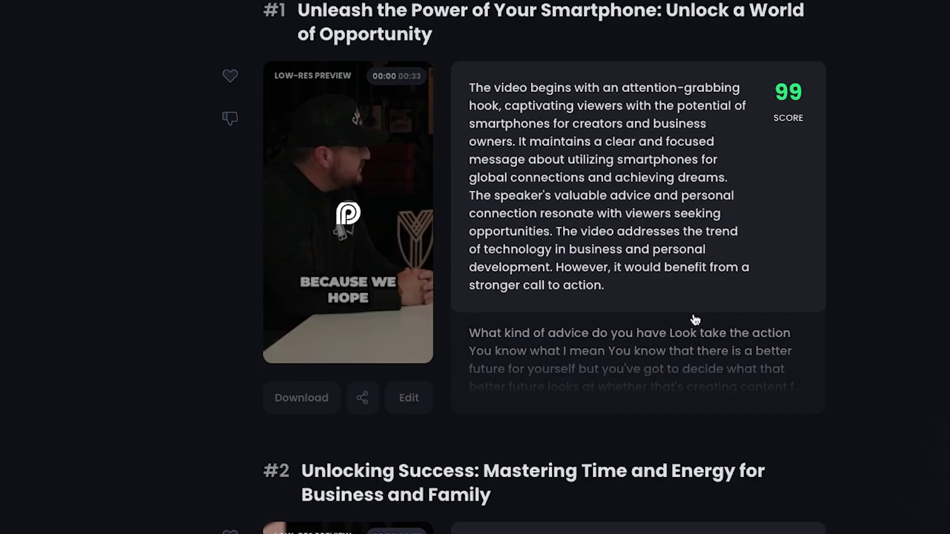
scroll(692, 265, up, 2)
scroll(690, 267, down, 12)
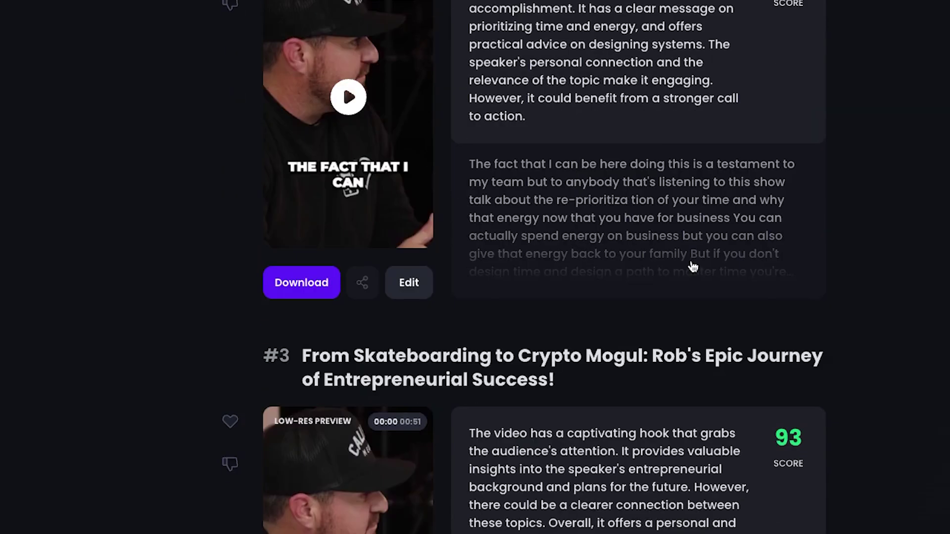
scroll(693, 268, down, 20)
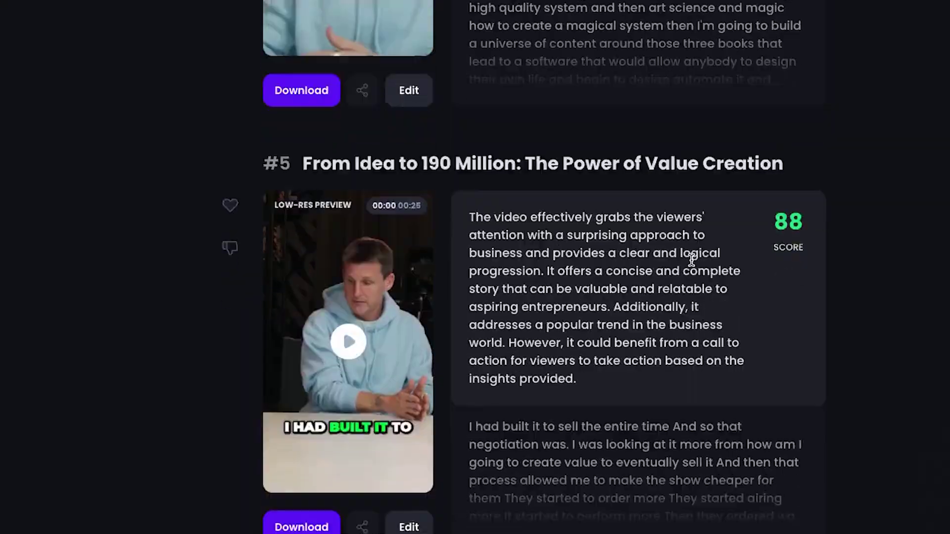
scroll(690, 260, down, 20)
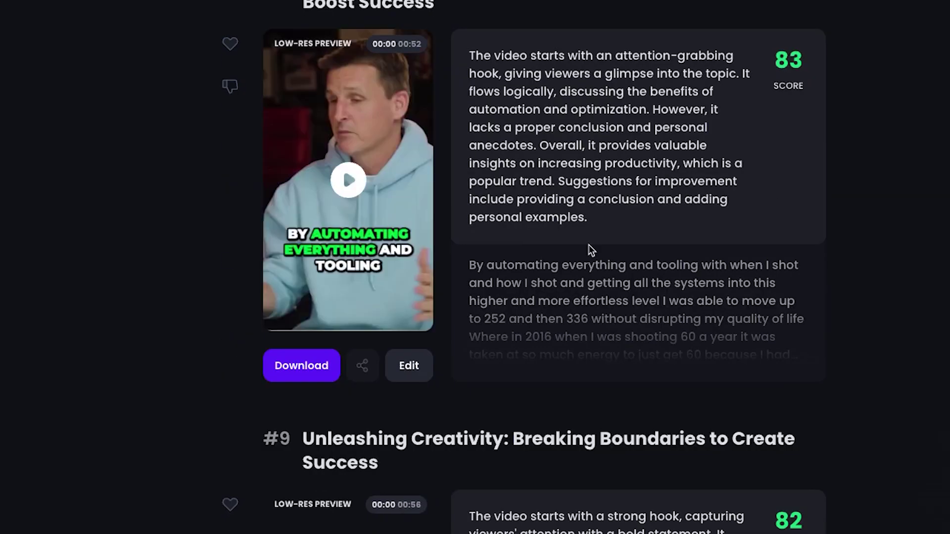
scroll(589, 244, down, 5)
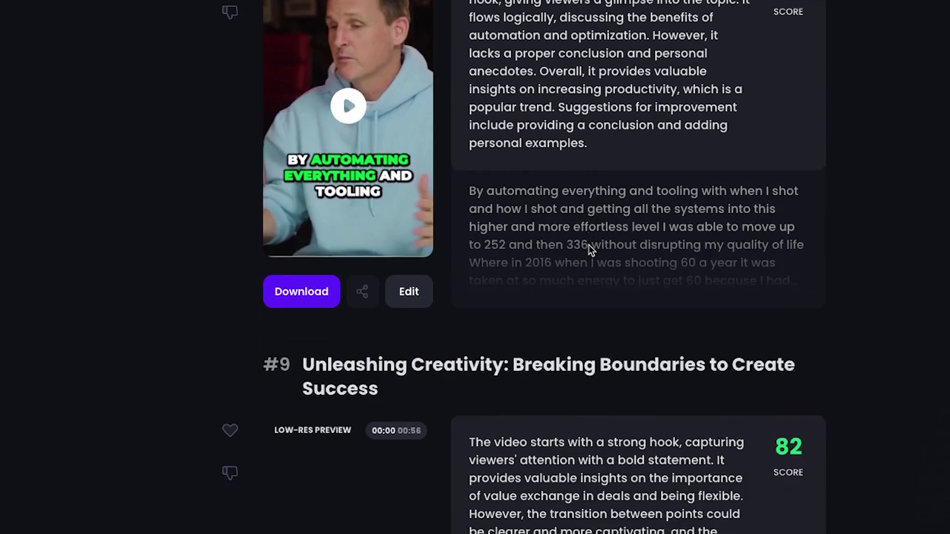
scroll(589, 244, down, 2)
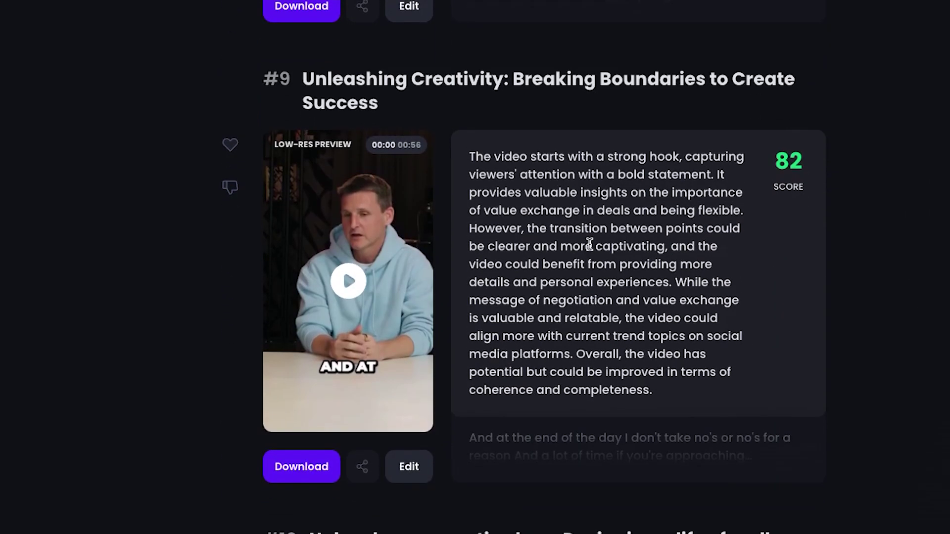
scroll(587, 244, down, 10)
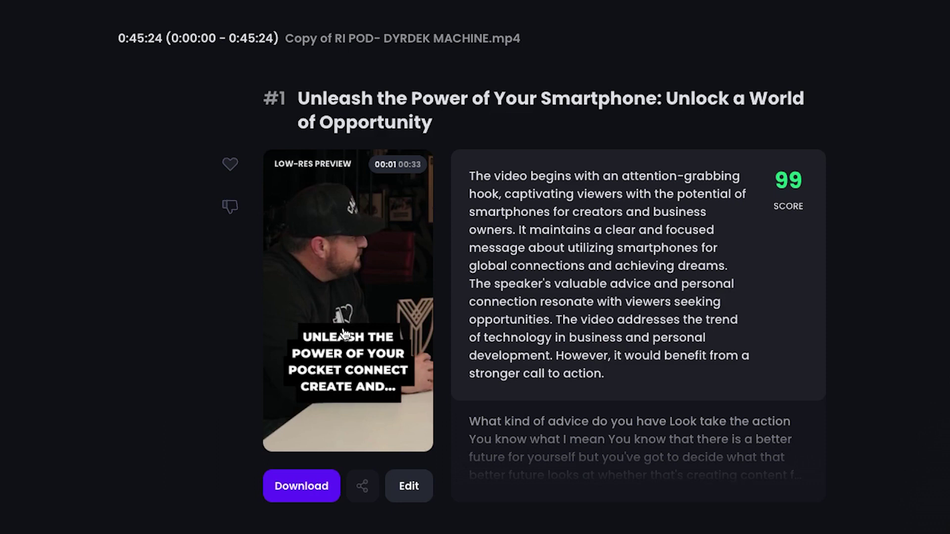
Step: Play the compiled preview of clip #1 for a few seconds to check its captions, and pause it
click(339, 314)
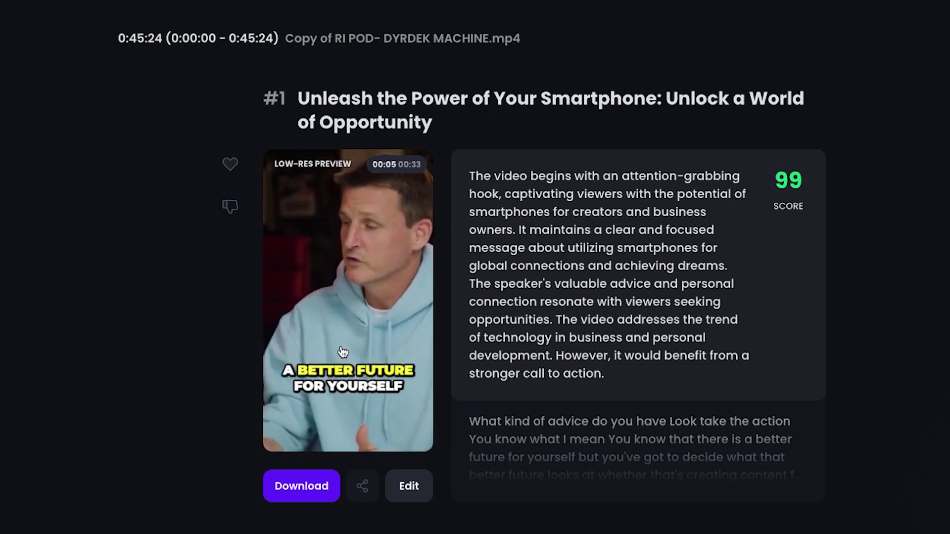
mouse_move(342, 311)
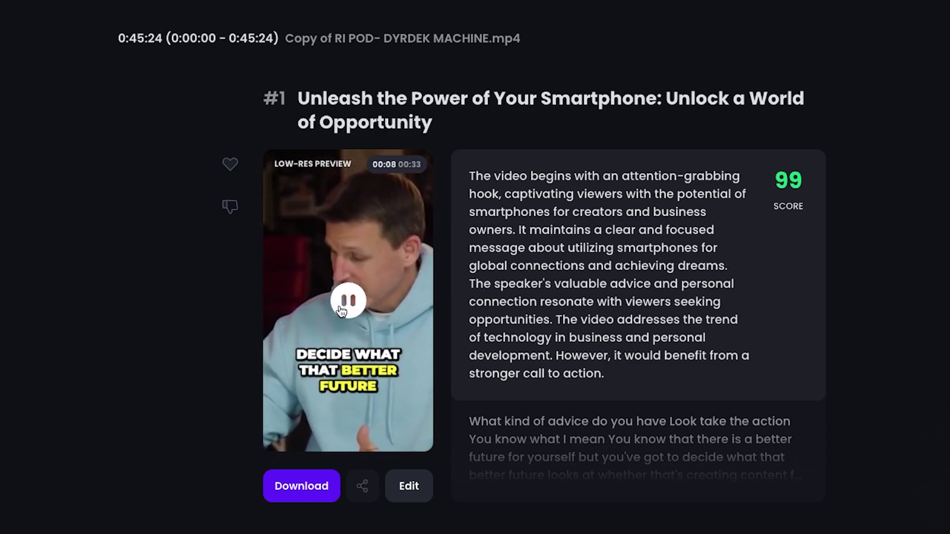
click(344, 305)
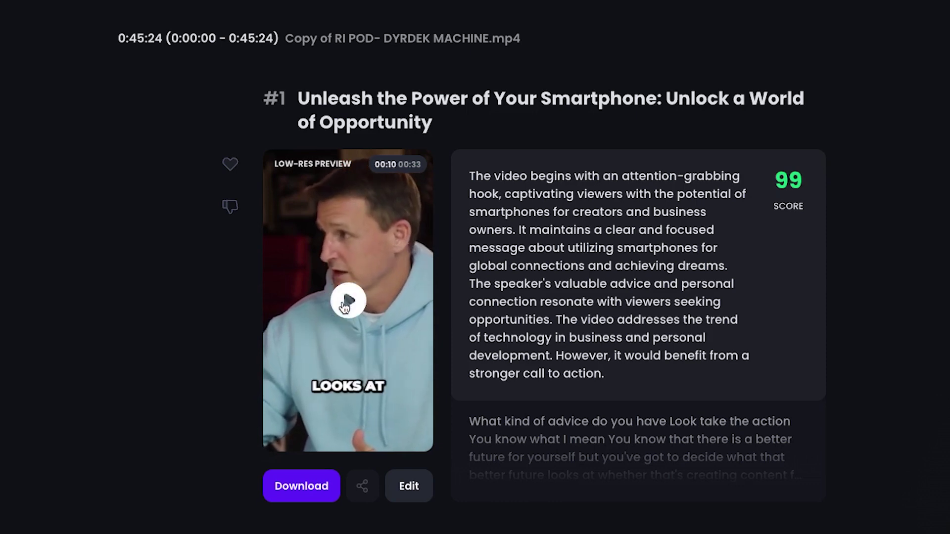
Step: Download clip #1, "Unleash the Power of Your Smartphone: Unlock a World of Opportunity"
scroll(329, 319, down, 1)
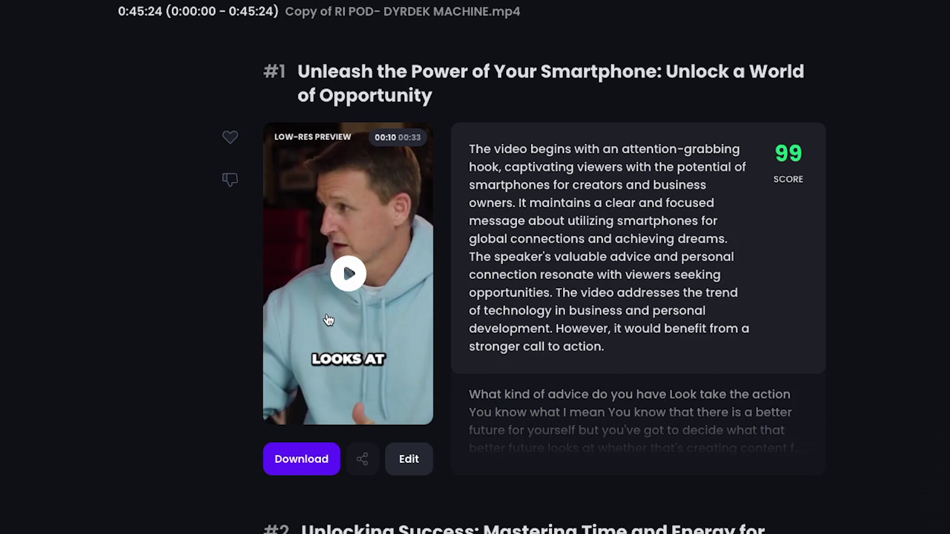
scroll(328, 320, down, 1)
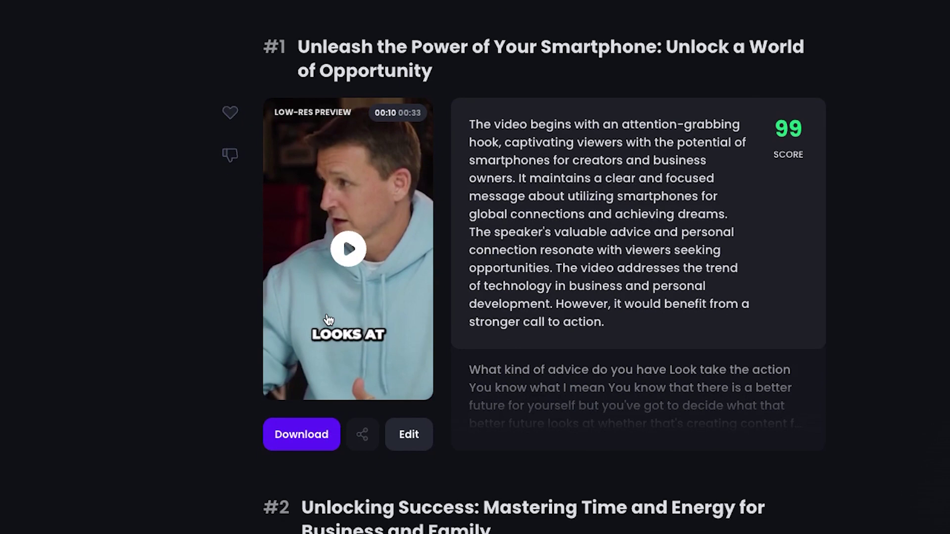
scroll(369, 360, down, 1)
scroll(369, 360, down, 1)
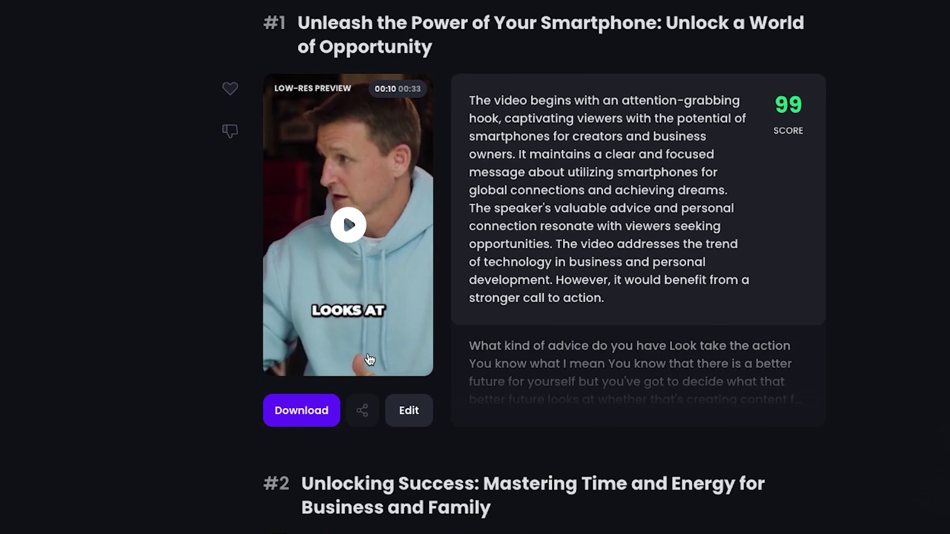
click(317, 419)
click(688, 243)
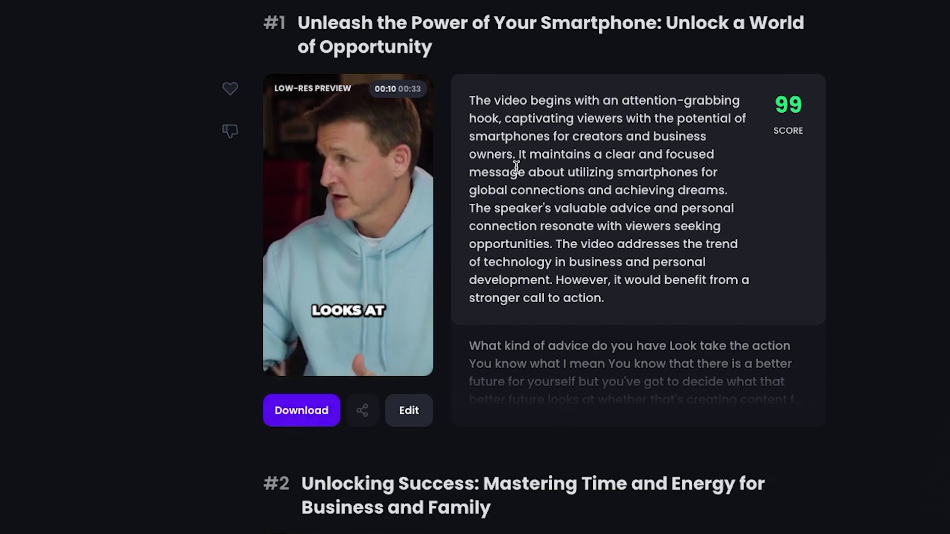
scroll(516, 166, down, 20)
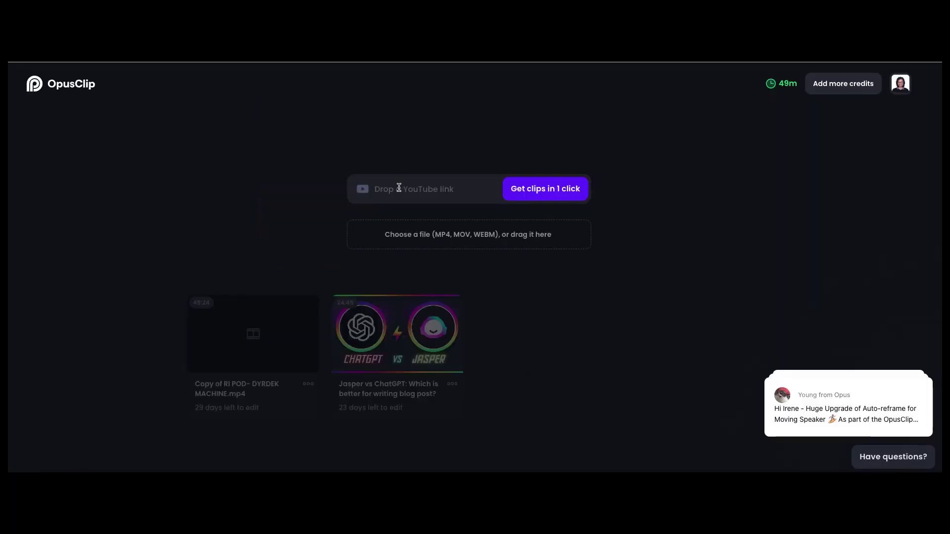
click(399, 188)
key(ctrl+v)
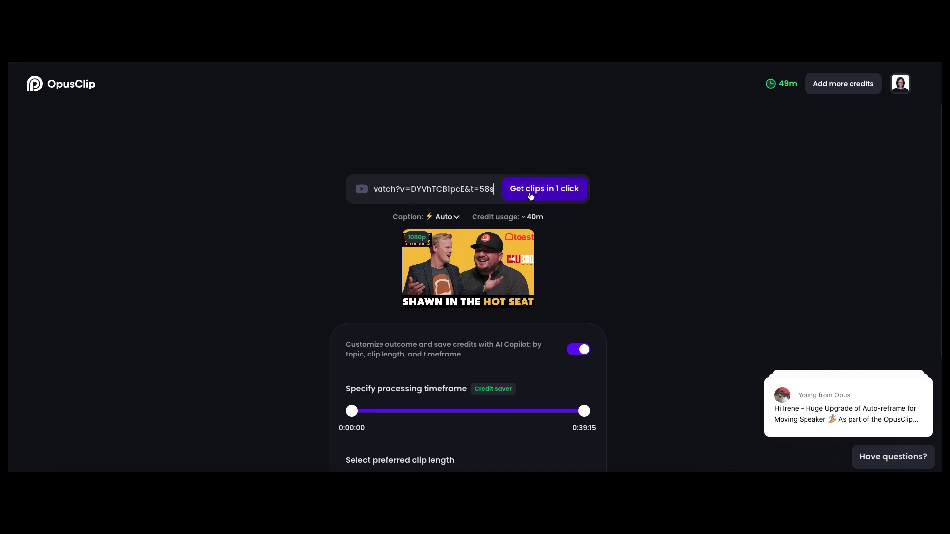
click(530, 197)
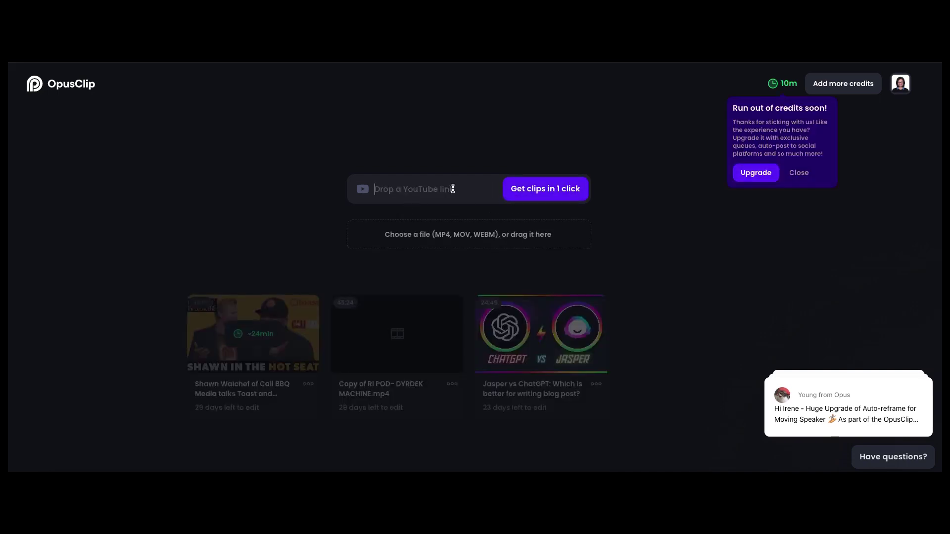
text(https://www.youtube.com/watch?v=DYVhTCB1jcE&t=58s)
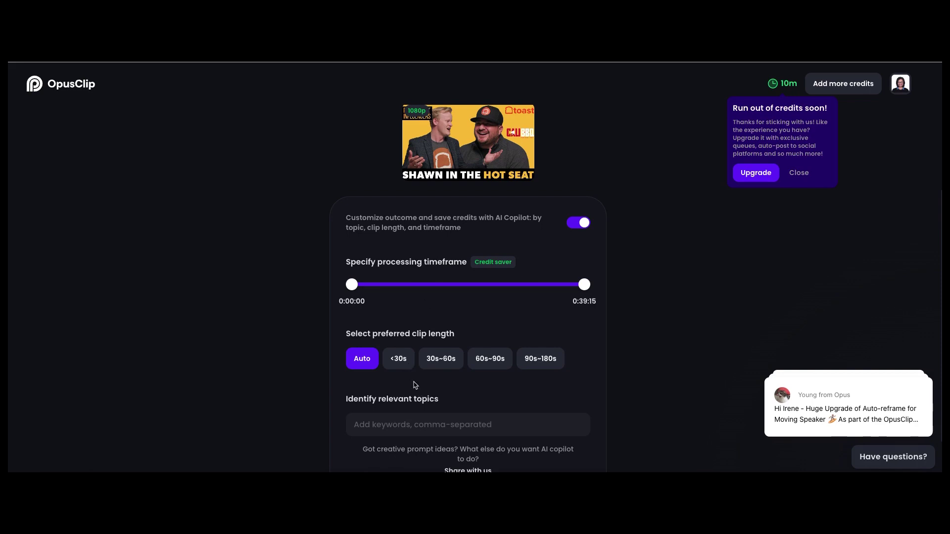
click(402, 365)
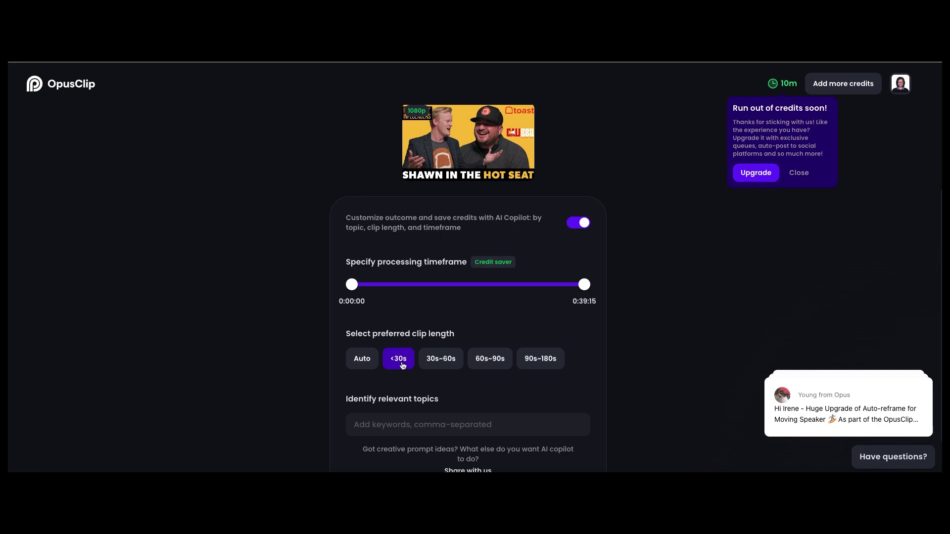
scroll(421, 369, down, 1)
click(442, 373)
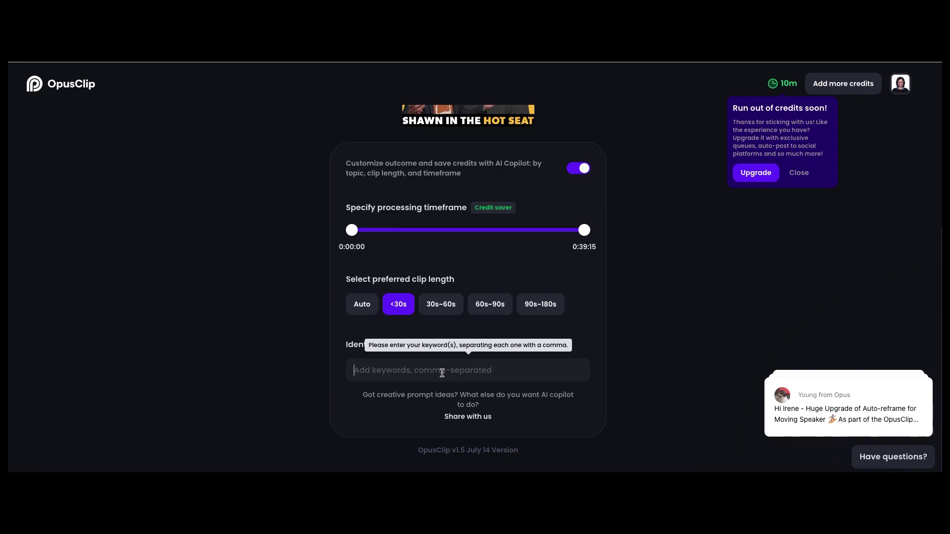
scroll(442, 373, up, 1)
scroll(442, 373, down, 1)
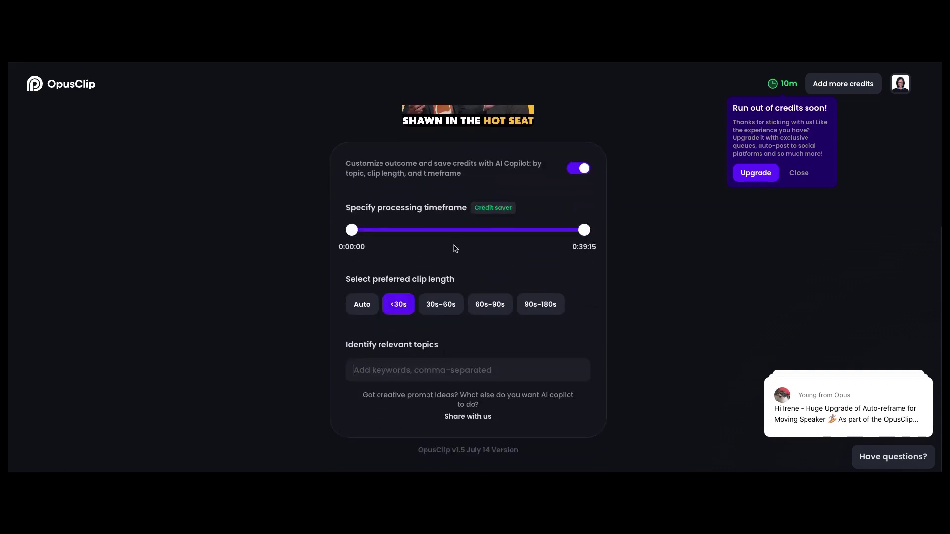
scroll(456, 248, up, 3)
click(552, 165)
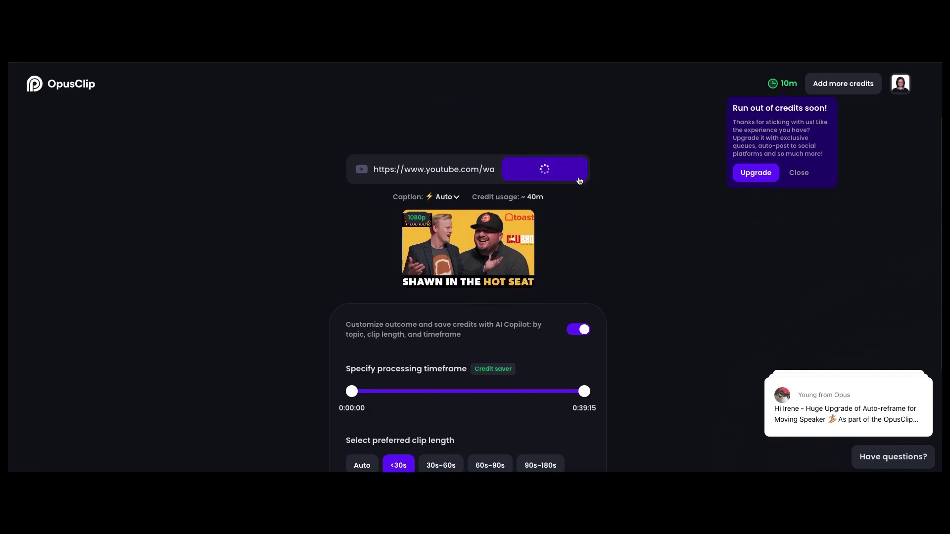